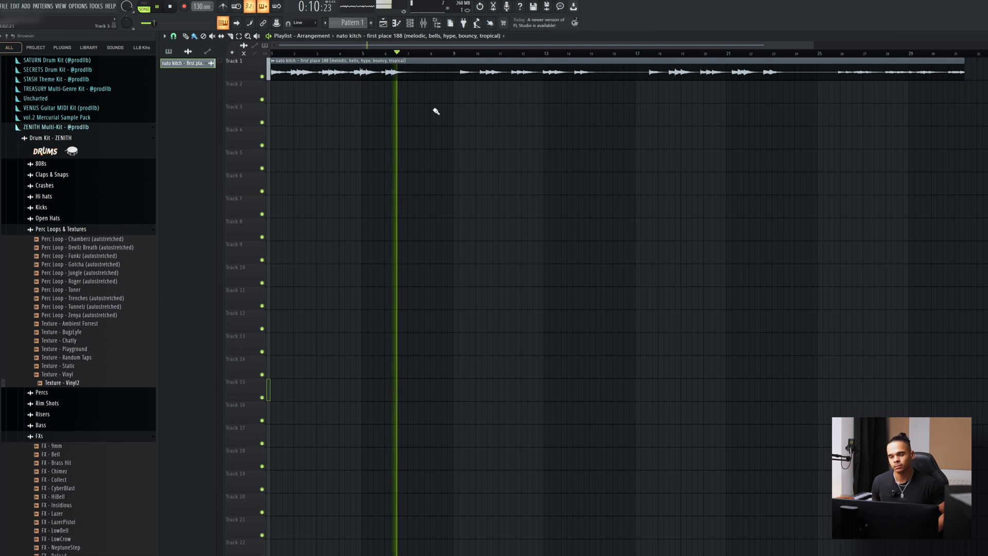
# Play the arrangement from just before bar 9 to listen through the intro and drum section.
pyautogui.press('space')
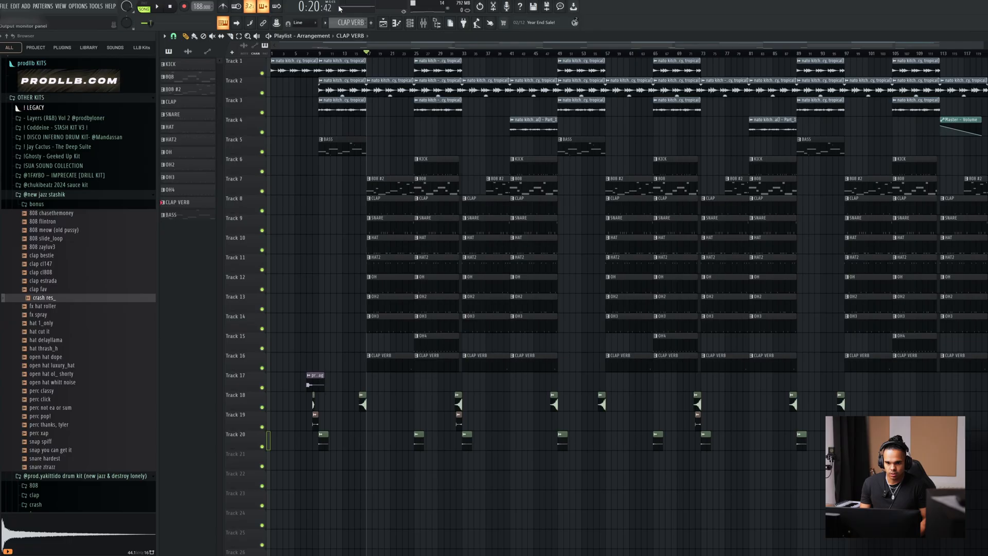
pyautogui.click(318, 53)
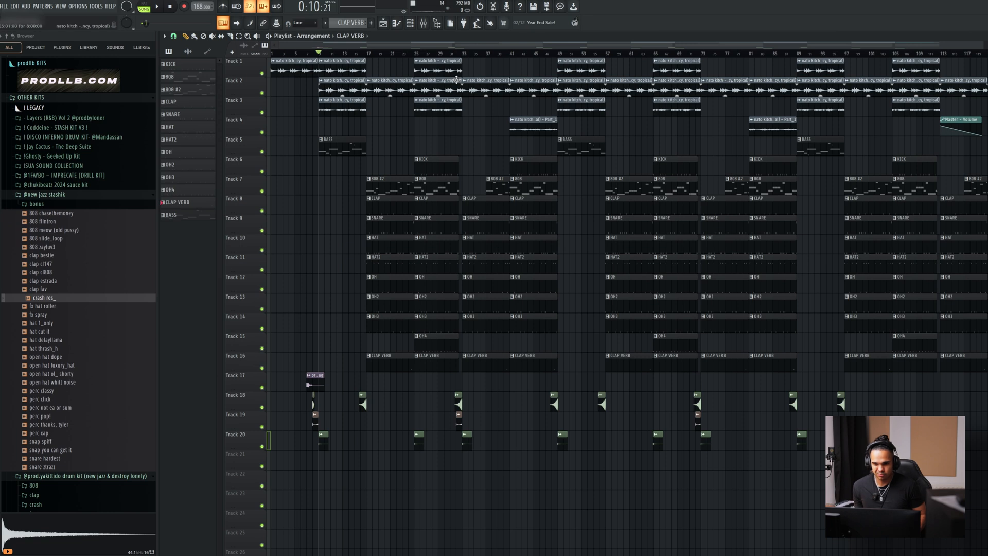
pyautogui.moveTo(465, 53); pyautogui.dragTo(318, 60)
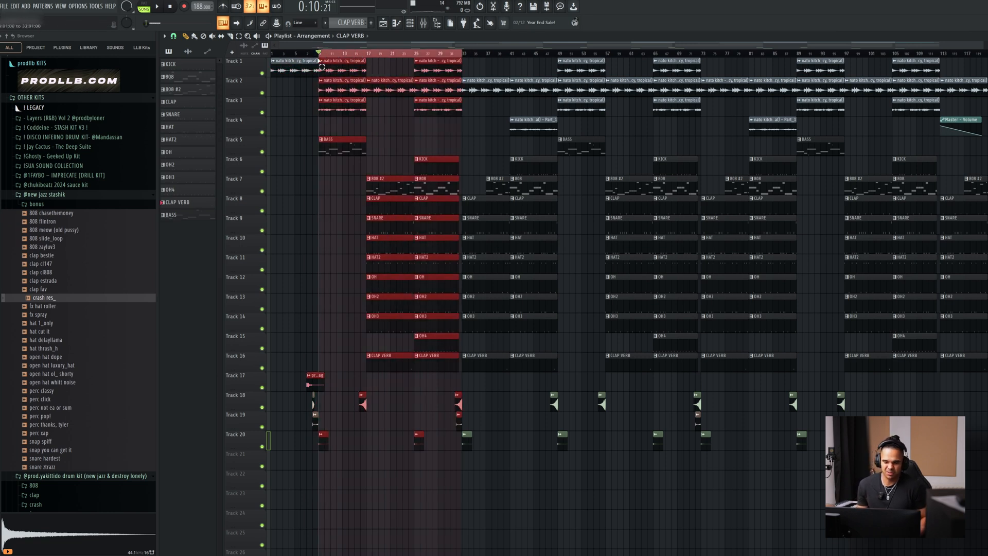
pyautogui.hotkey('ctrl', 'd')
pyautogui.click(313, 55)
pyautogui.press('space')
pyautogui.rightClick(441, 54)
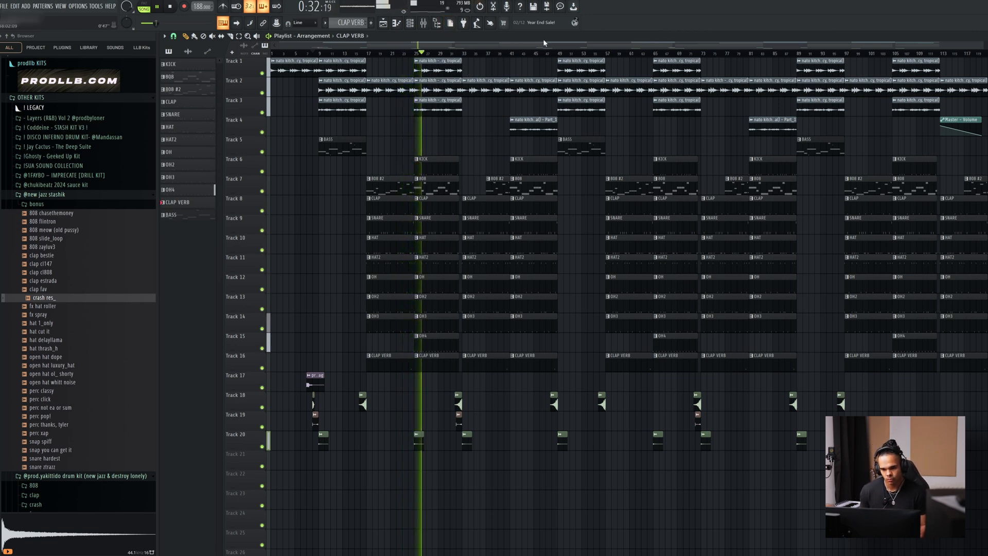
# Lower the volume of the CLAP and SNARE mixer tracks and return to the playlist.
pyautogui.click(422, 22)
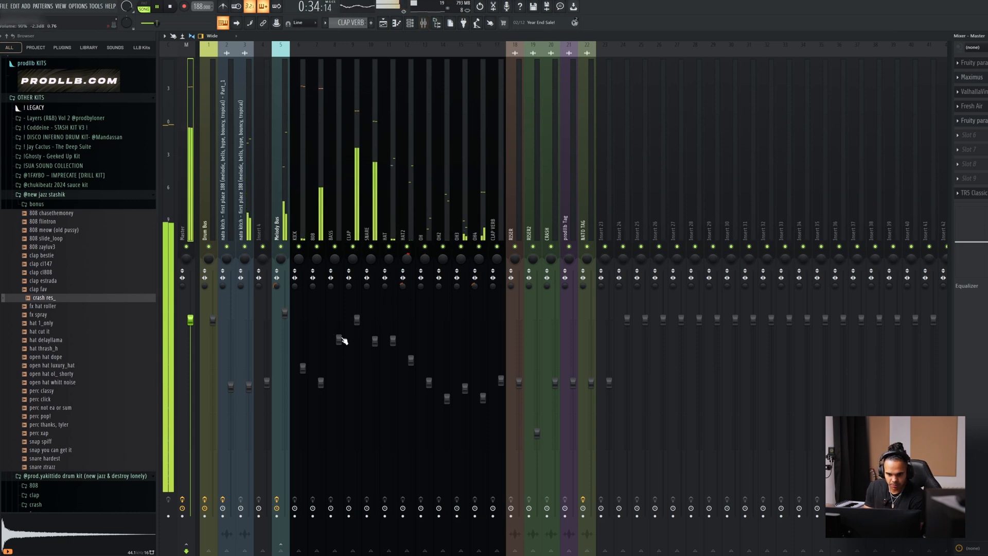
pyautogui.moveTo(356, 319); pyautogui.dragTo(357, 342)
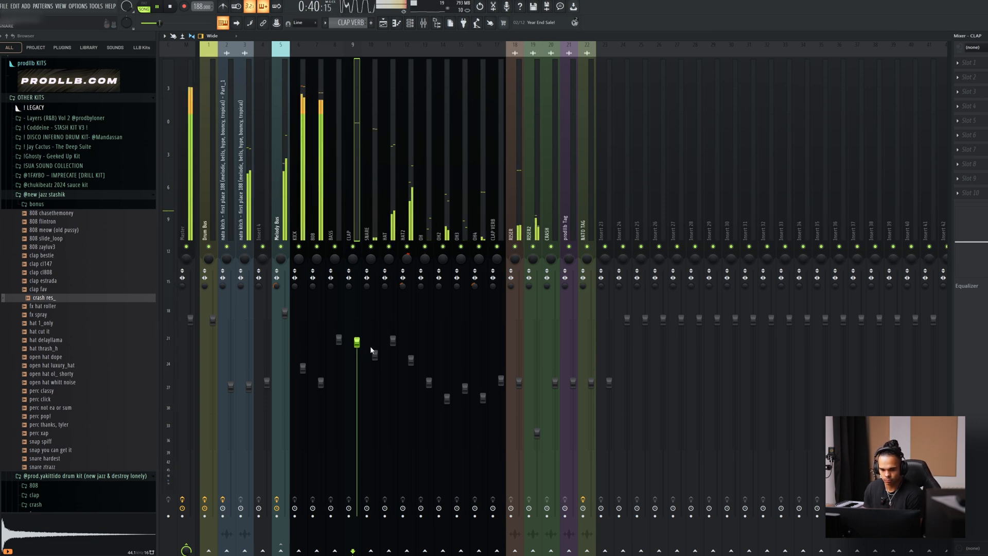
pyautogui.click(383, 22)
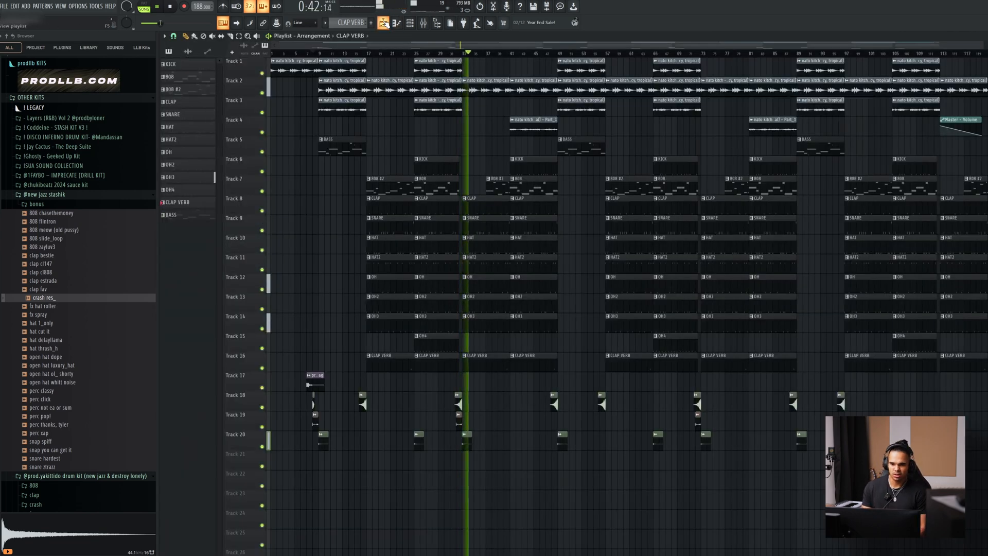
# Stop playback and highlight the clips between bars 9 and 57 to examine how the arrangement's sections are structured.
pyautogui.press('space')
pyautogui.moveTo(479, 96); pyautogui.dragTo(582, 447)
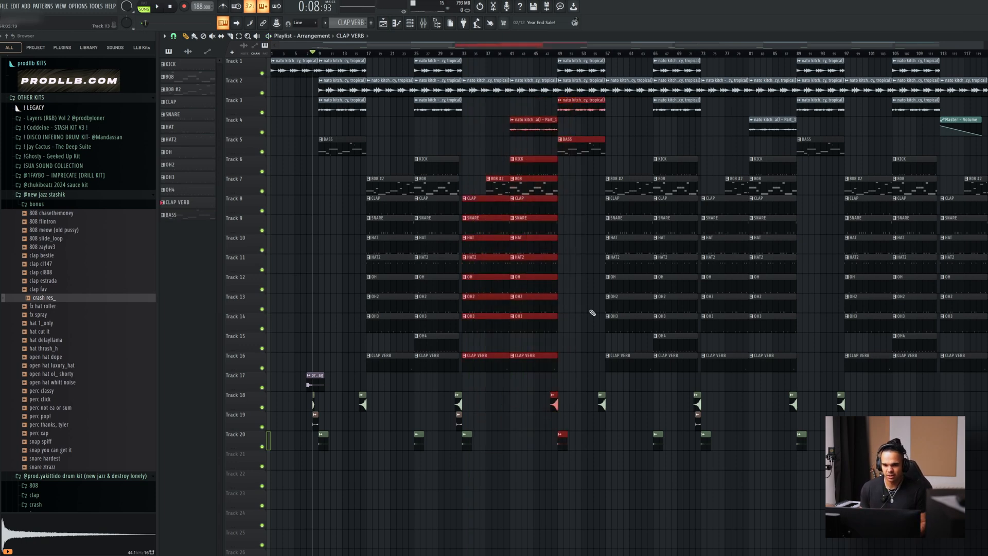
pyautogui.moveTo(466, 79); pyautogui.dragTo(329, 372)
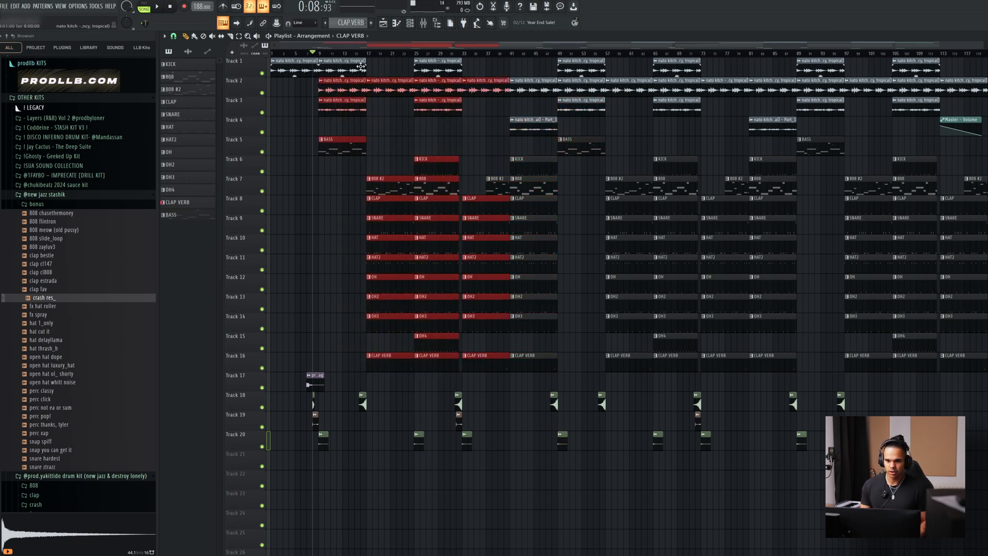
pyautogui.click(381, 177)
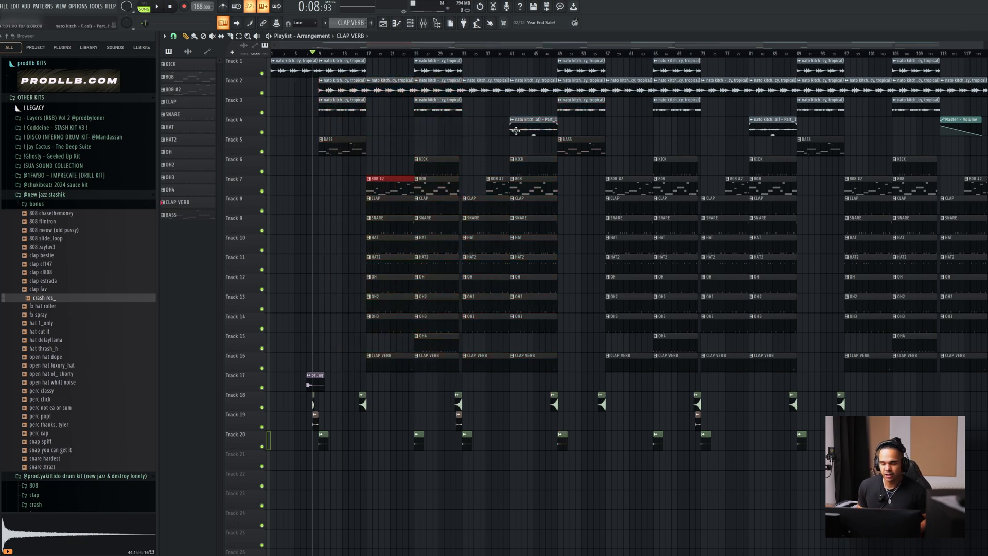
pyautogui.scroll(2, 381, 126)
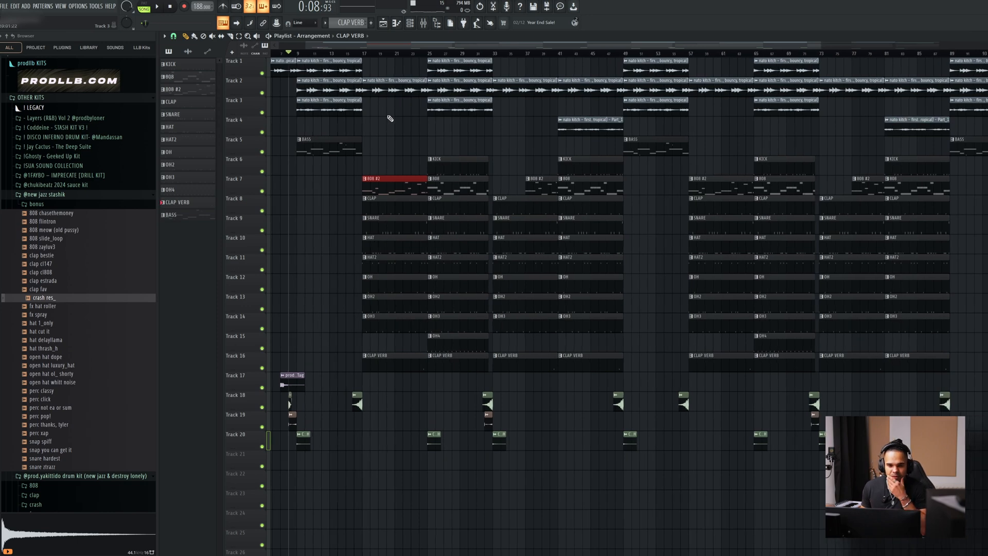
# Inspect the Track 3 melody sample's settings, the Drum Bus, and the SoundShifter pitch effect on the Melody Bus.
pyautogui.doubleClick(318, 101)
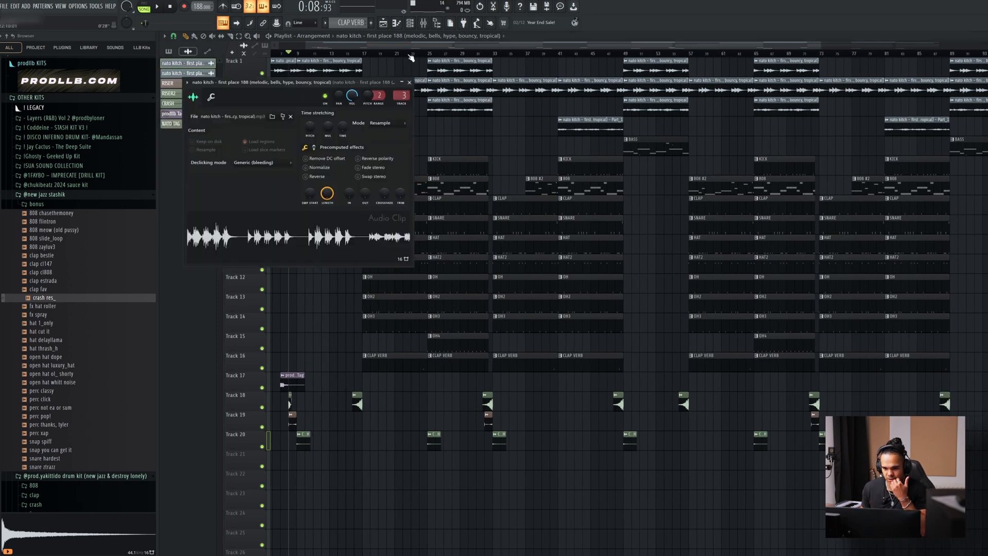
pyautogui.click(423, 23)
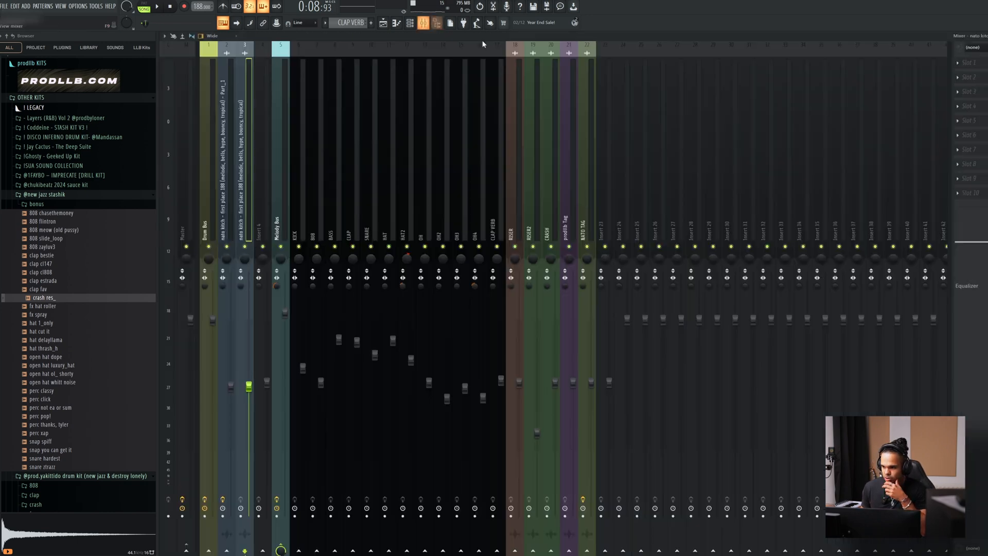
pyautogui.click(215, 224)
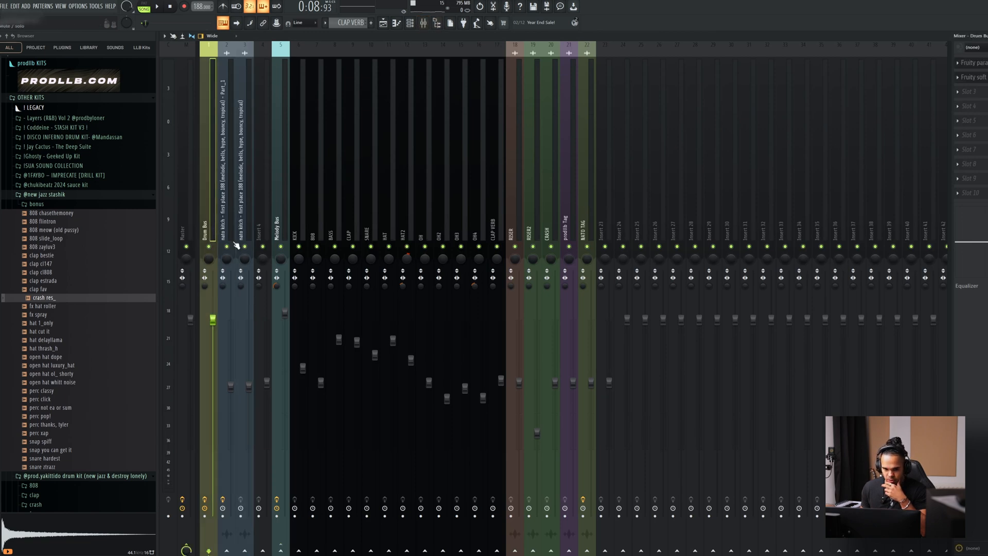
pyautogui.click(282, 227)
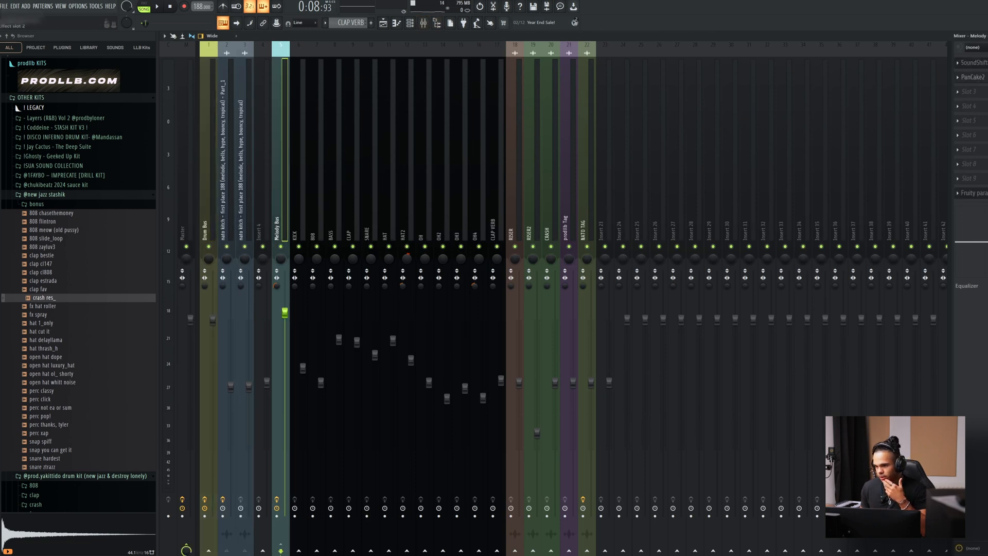
pyautogui.click(974, 63)
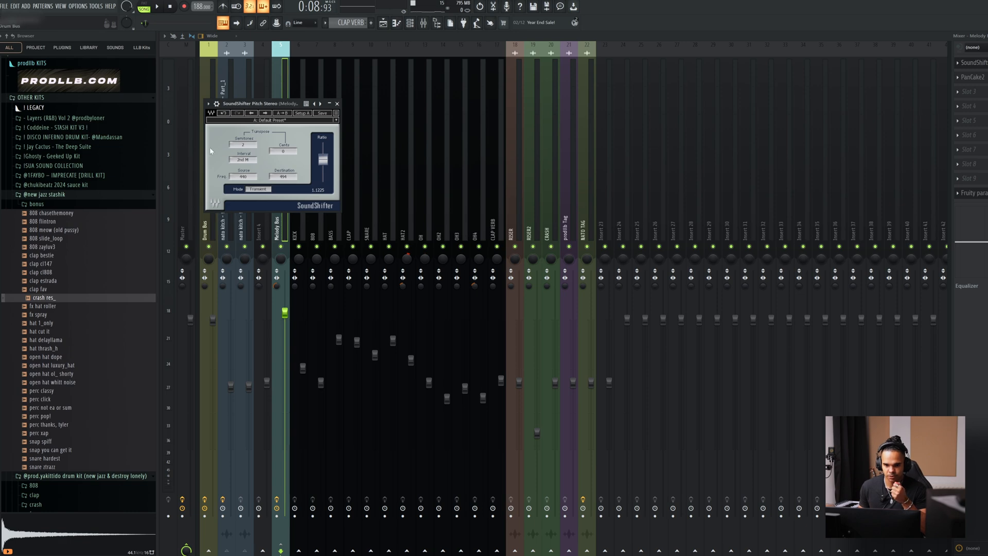
pyautogui.click(383, 23)
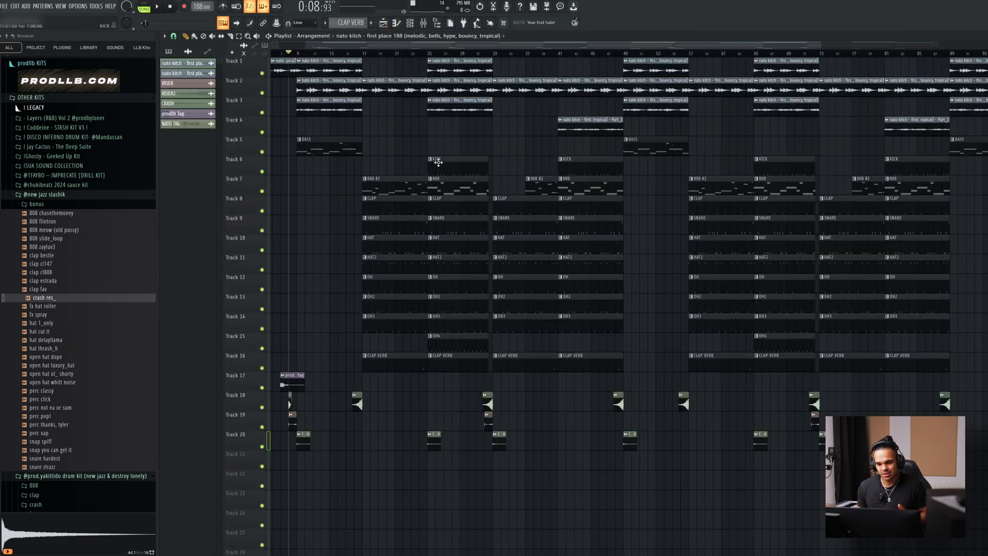
# Open the first 808 #2 clip in the piano roll and transpose all its notes down two semitones.
pyautogui.doubleClick(417, 190)
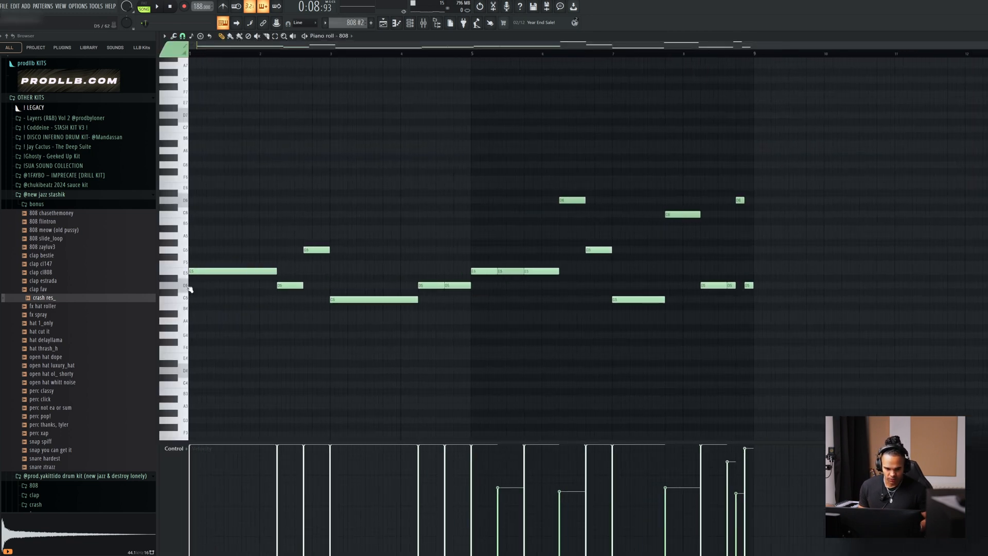
pyautogui.click(342, 299)
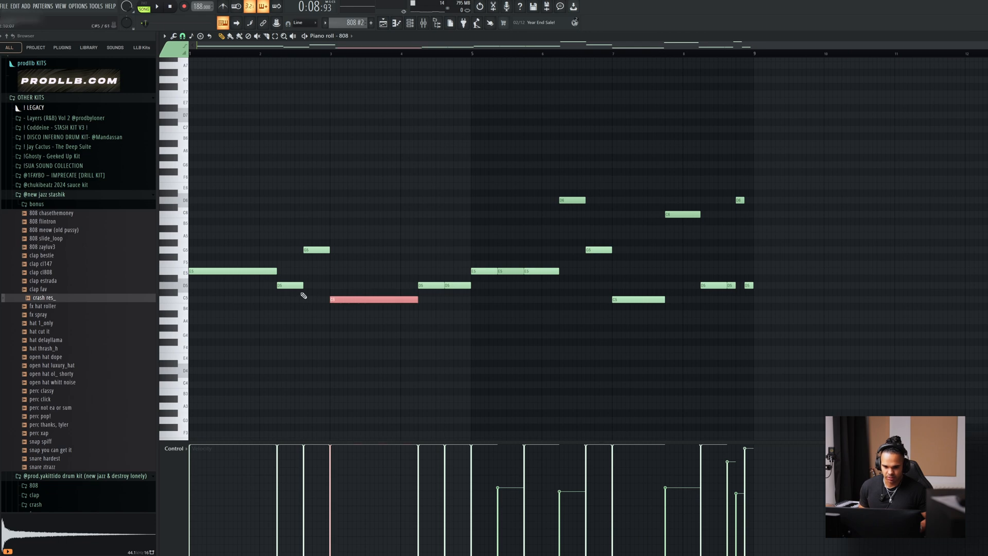
pyautogui.hotkey('ctrl', 'a')
pyautogui.press('Down')
pyautogui.press('Down')
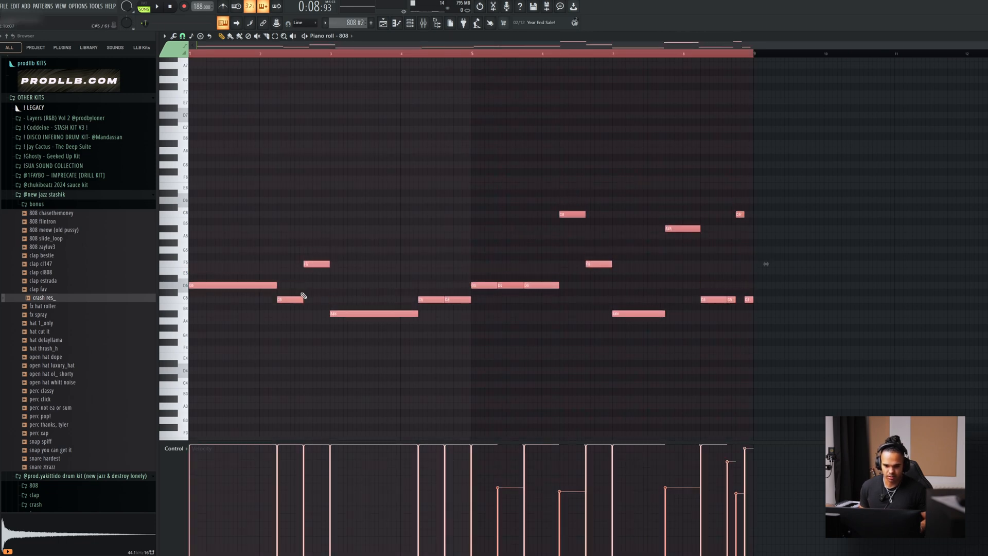
# Select the long 808 note at bar 3 and try it two semitones higher and back down.
pyautogui.moveTo(319, 304); pyautogui.dragTo(377, 324)
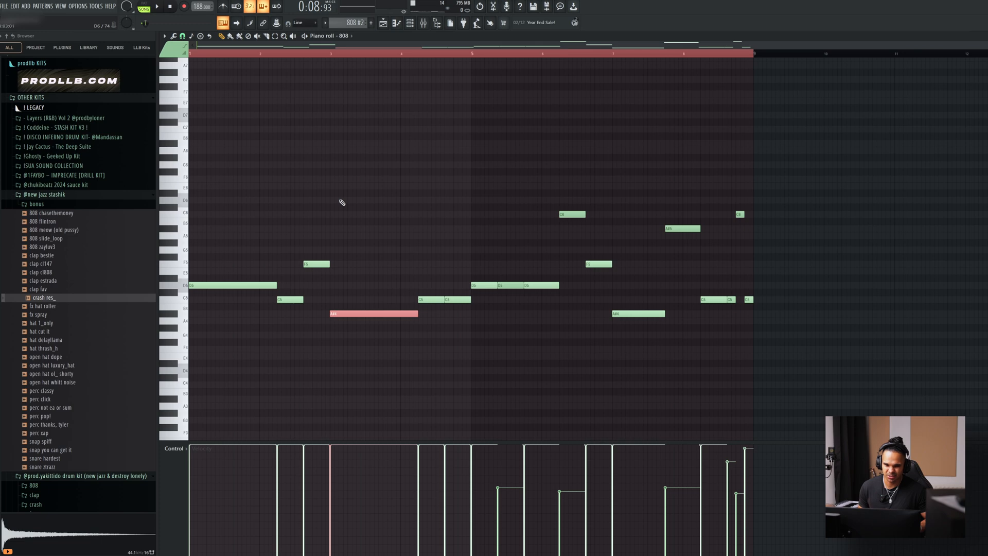
pyautogui.press('Up')
pyautogui.press('Up')
pyautogui.press('Down')
pyautogui.press('Down')
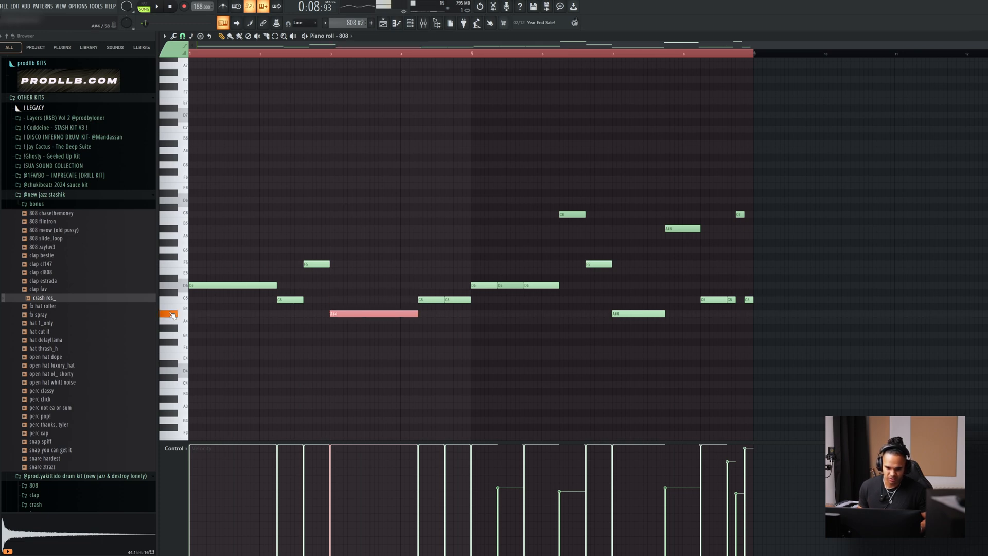
# Transpose all the 808 #2 notes back up two semitones.
pyautogui.hotkey('ctrl', 'a')
pyautogui.hotkey('ctrl', 'd')
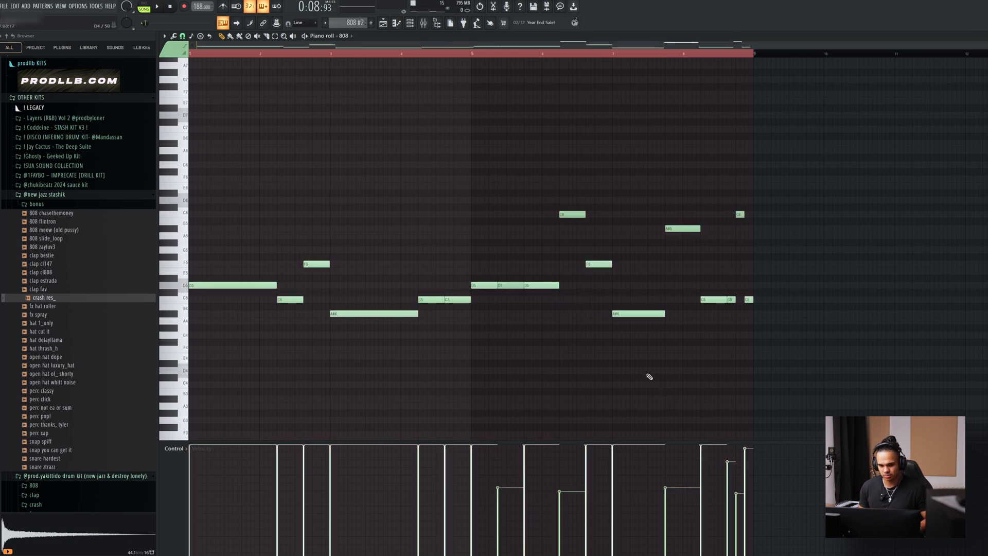
pyautogui.press('Up')
pyautogui.press('Up')
pyautogui.moveTo(807, 153); pyautogui.dragTo(183, 361)
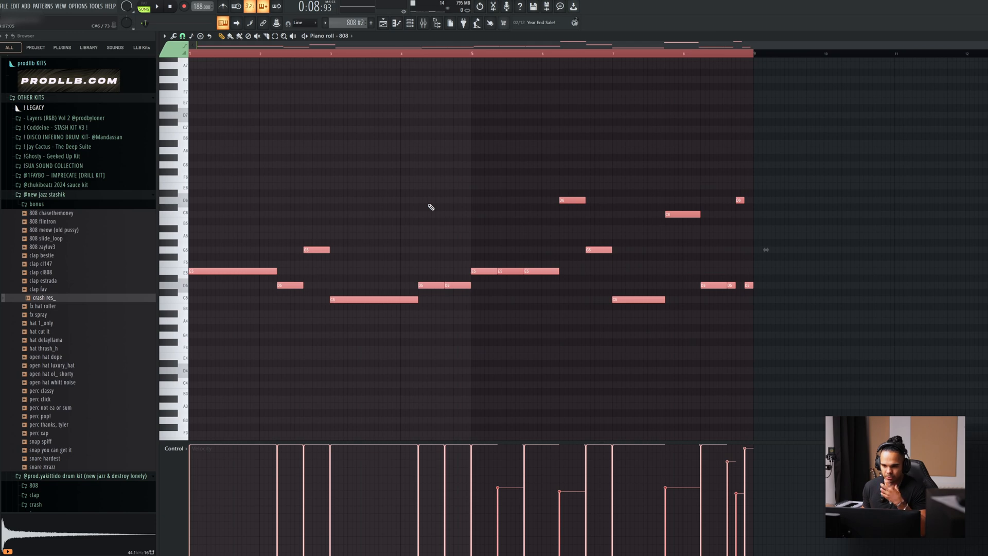
# Select bars 17 to 25 in the playlist, mute tracks 8 to 17, and play the section.
pyautogui.click(423, 23)
pyautogui.click(383, 24)
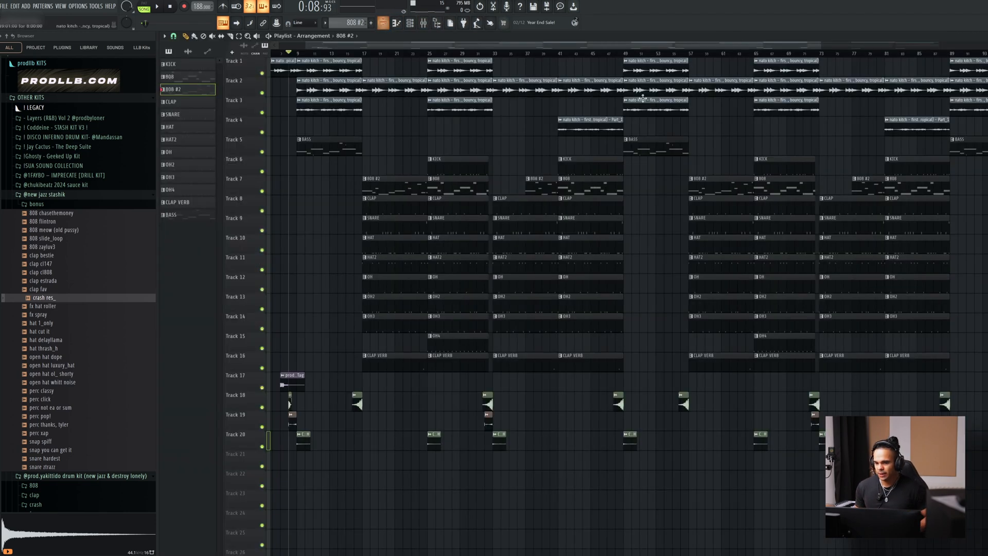
pyautogui.scroll(4, 333, 220)
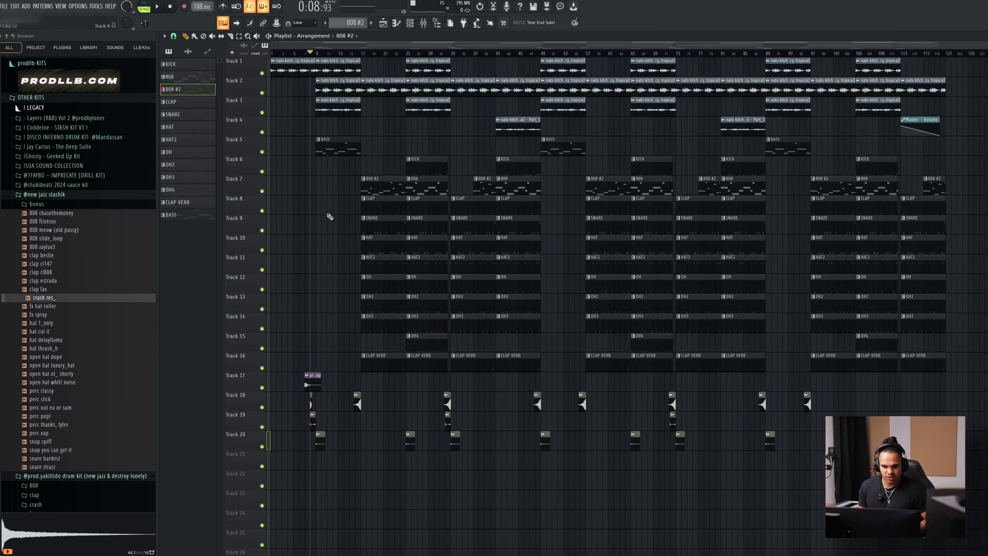
pyautogui.moveTo(404, 60); pyautogui.dragTo(538, 72)
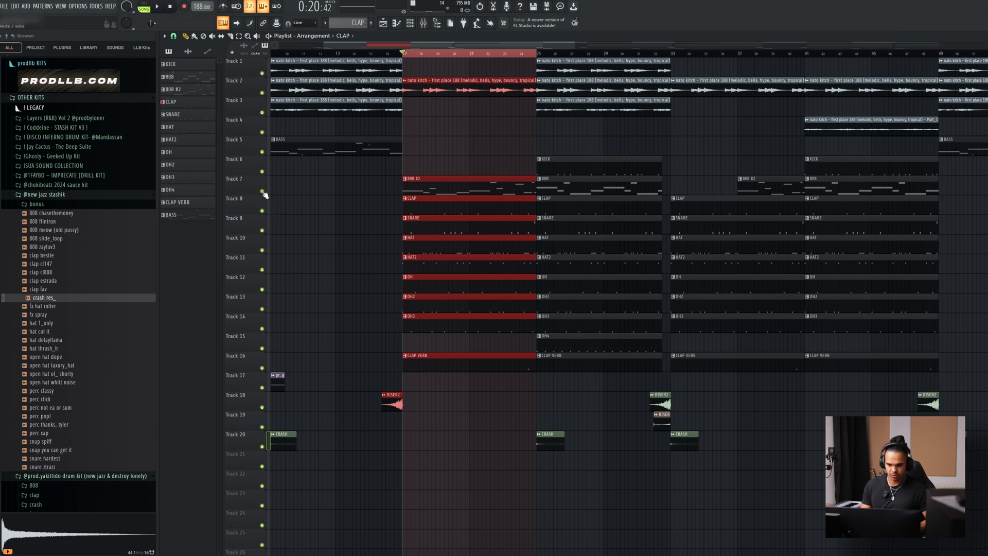
pyautogui.moveTo(266, 213); pyautogui.dragTo(265, 386)
pyautogui.press('space')
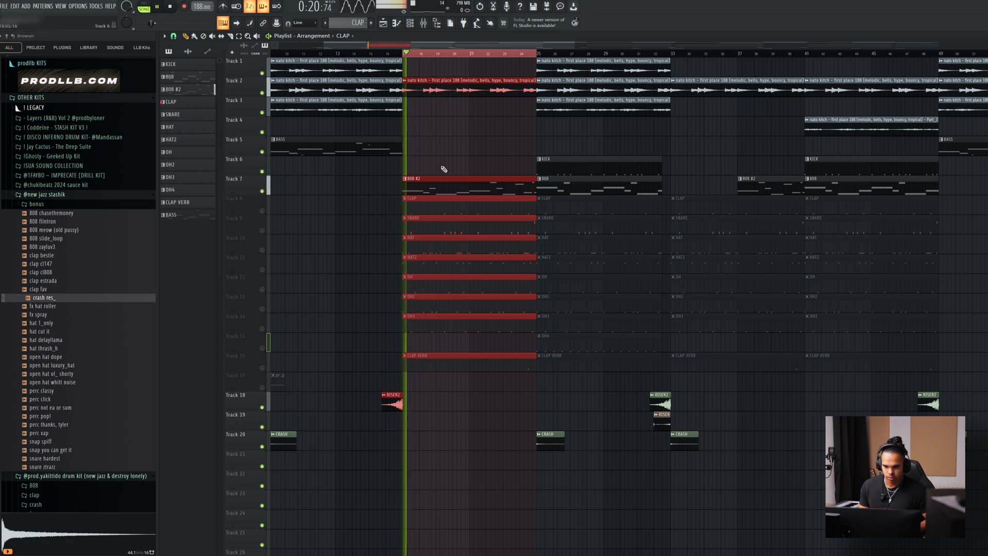
# Examine the 808 #2 pattern in the piano roll while it plays, then stop playback and view its channel.
pyautogui.doubleClick(433, 181)
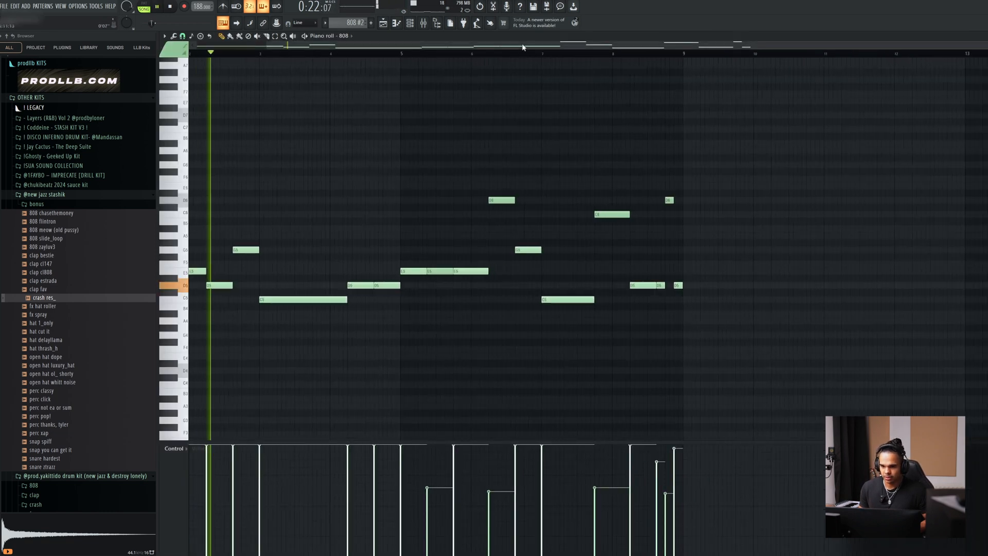
pyautogui.moveTo(524, 46); pyautogui.dragTo(412, 45)
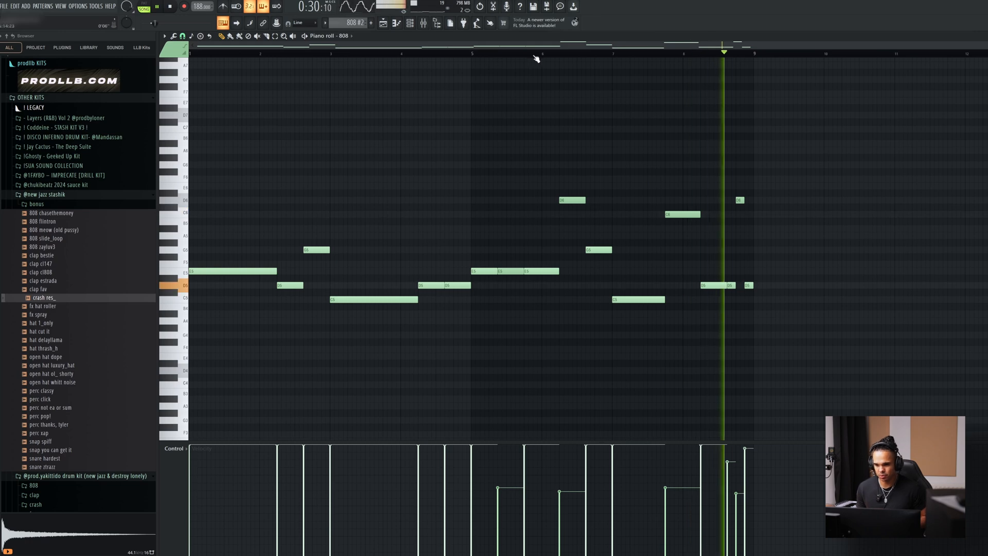
pyautogui.press('space')
pyautogui.click(411, 26)
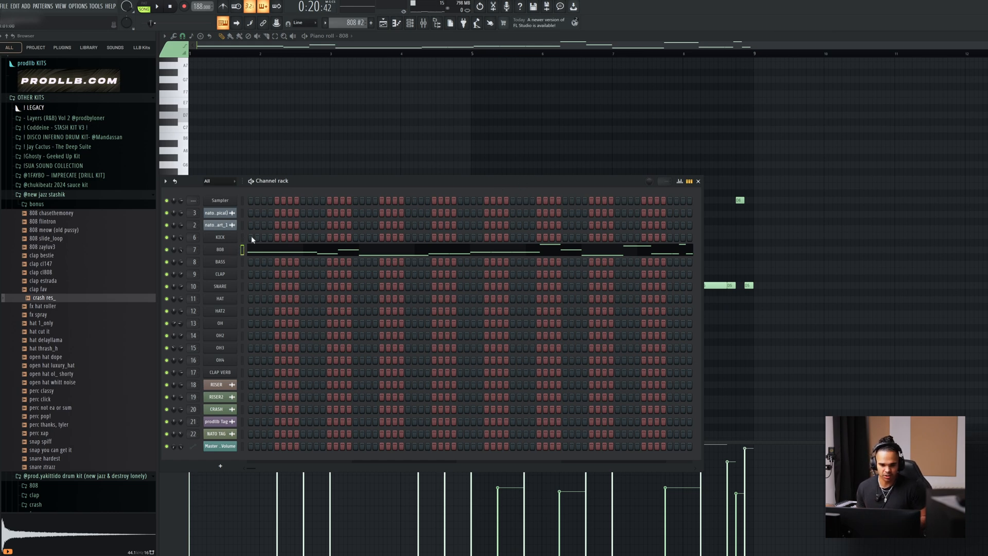
# Unmute the CLAP track in the playlist and play its pattern in the piano roll.
pyautogui.click(384, 24)
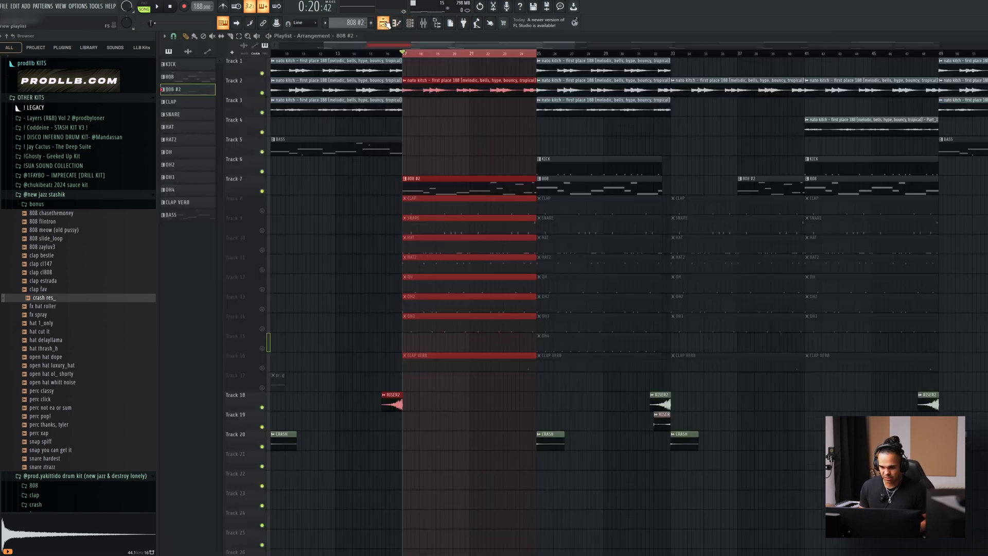
pyautogui.click(262, 211)
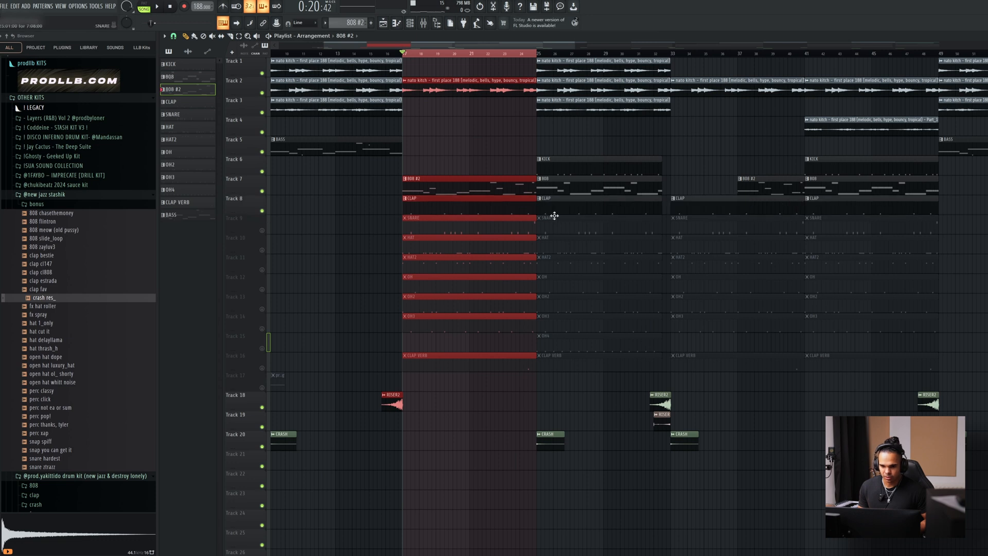
pyautogui.doubleClick(507, 209)
pyautogui.press('space')
pyautogui.moveTo(705, 49); pyautogui.dragTo(289, 54)
pyautogui.press('space')
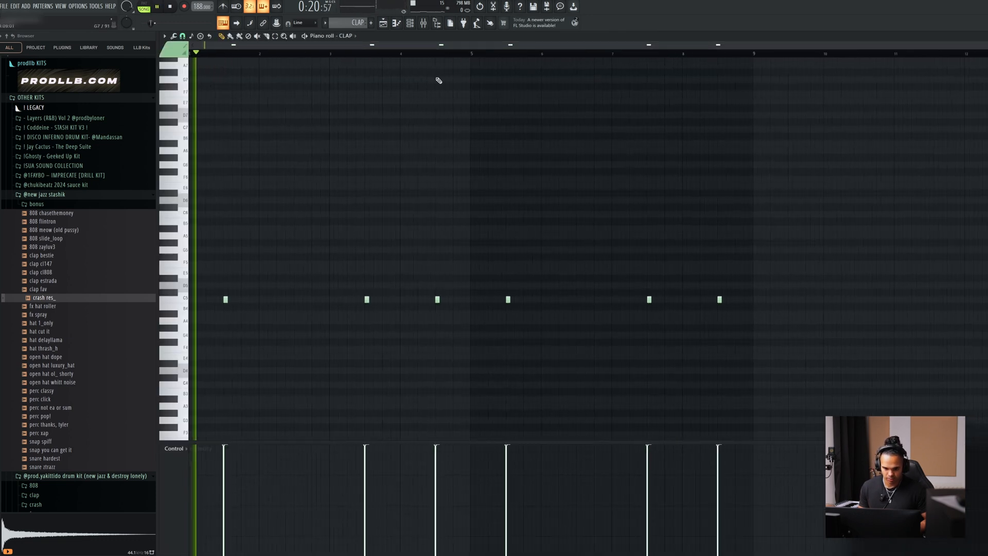
pyautogui.scroll(-3, 542, 147)
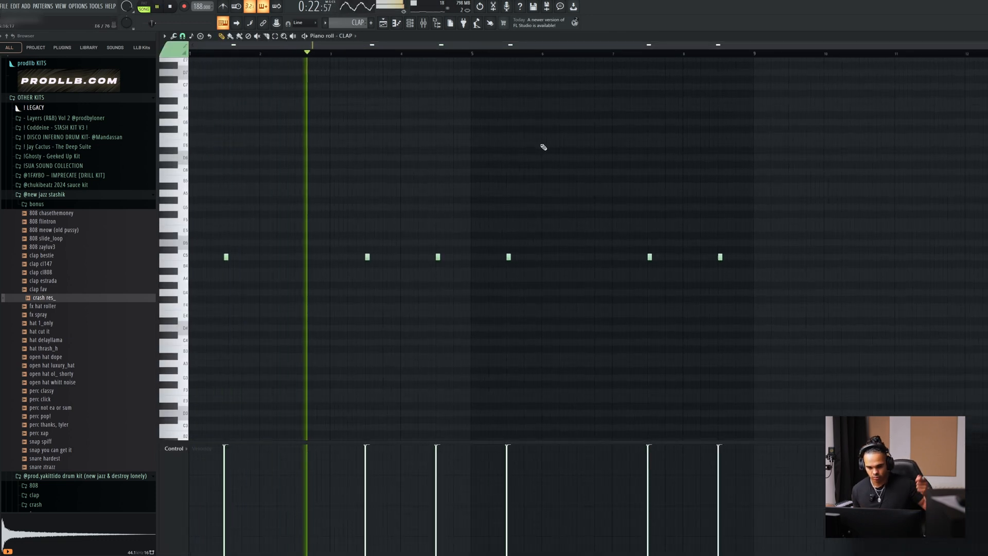
# Examine the CLAP note placements in the piano roll during playback, then stop playback and return to the playlist.
pyautogui.moveTo(277, 260); pyautogui.dragTo(373, 293)
pyautogui.moveTo(250, 240); pyautogui.dragTo(319, 264)
pyautogui.moveTo(558, 232); pyautogui.dragTo(639, 269)
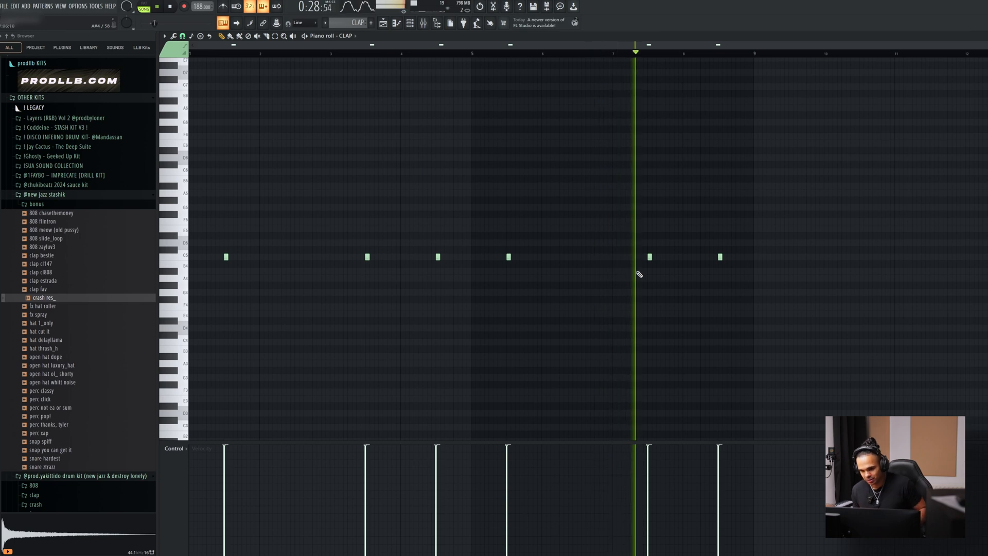
pyautogui.press('space')
pyautogui.click(385, 26)
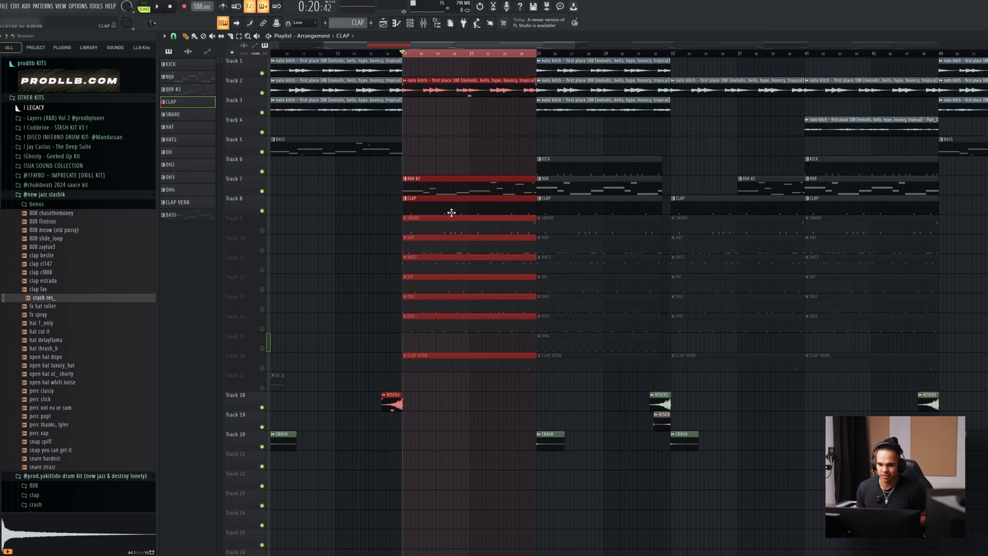
# Unmute the SNARE track, play its pattern in the piano roll, and return to the playlist with playback stopped.
pyautogui.click(262, 230)
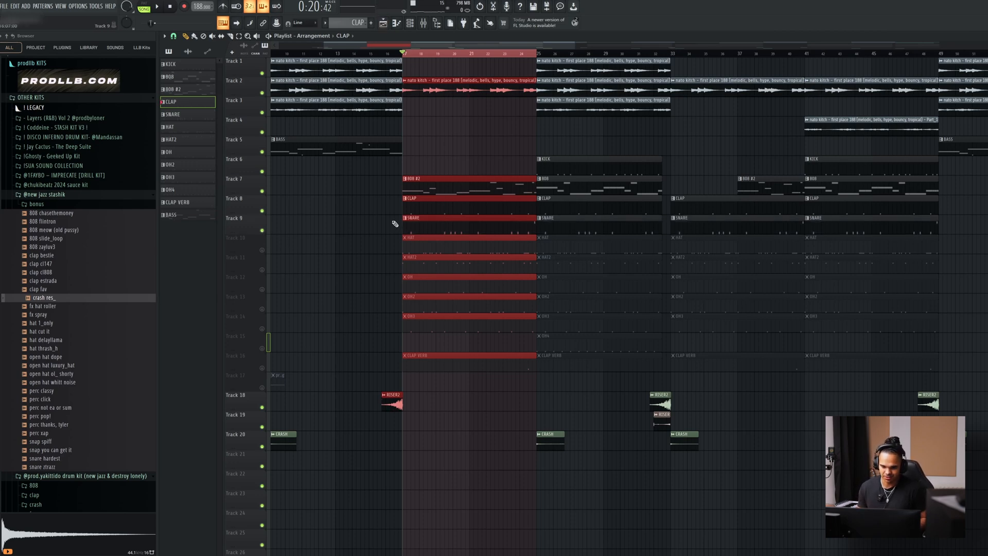
pyautogui.doubleClick(421, 220)
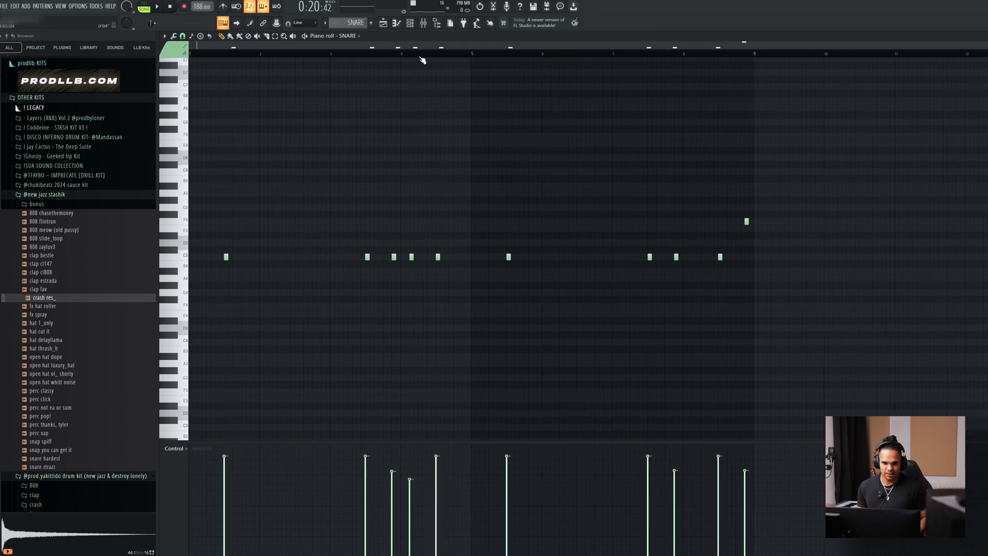
pyautogui.press('space')
pyautogui.click(746, 222)
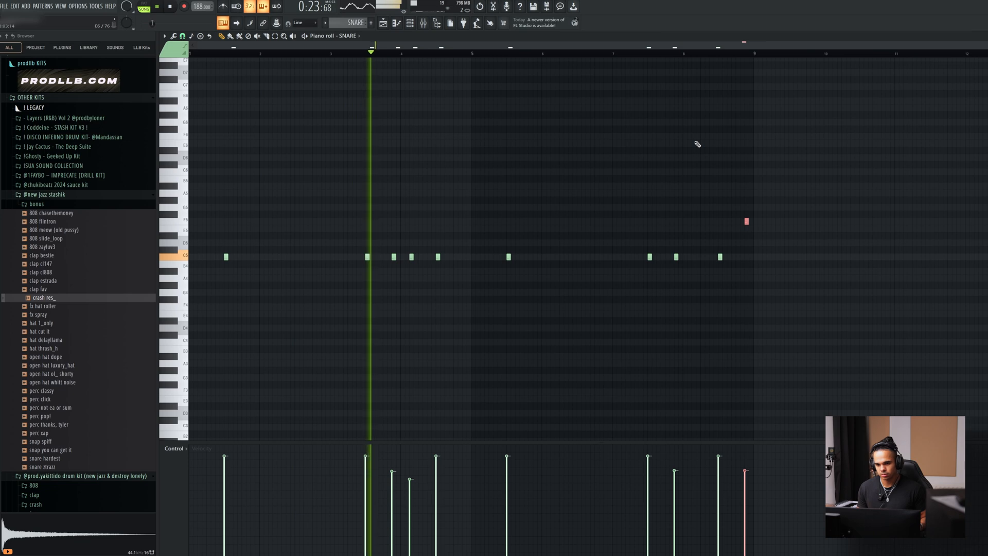
pyautogui.moveTo(388, 247); pyautogui.dragTo(422, 271)
pyautogui.keyDown('ctrl'); pyautogui.click(669, 304); pyautogui.keyUp('ctrl')
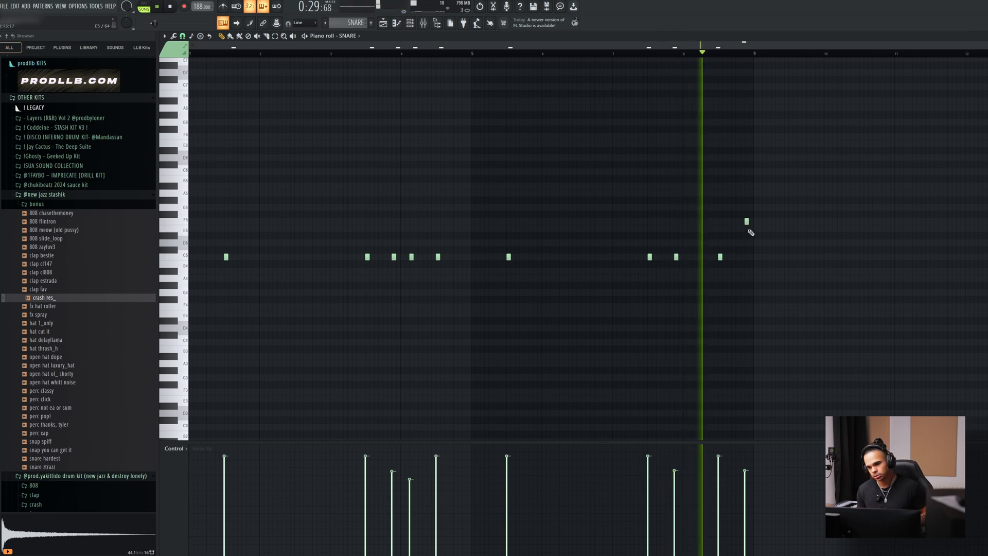
pyautogui.click(383, 22)
pyautogui.press('space')
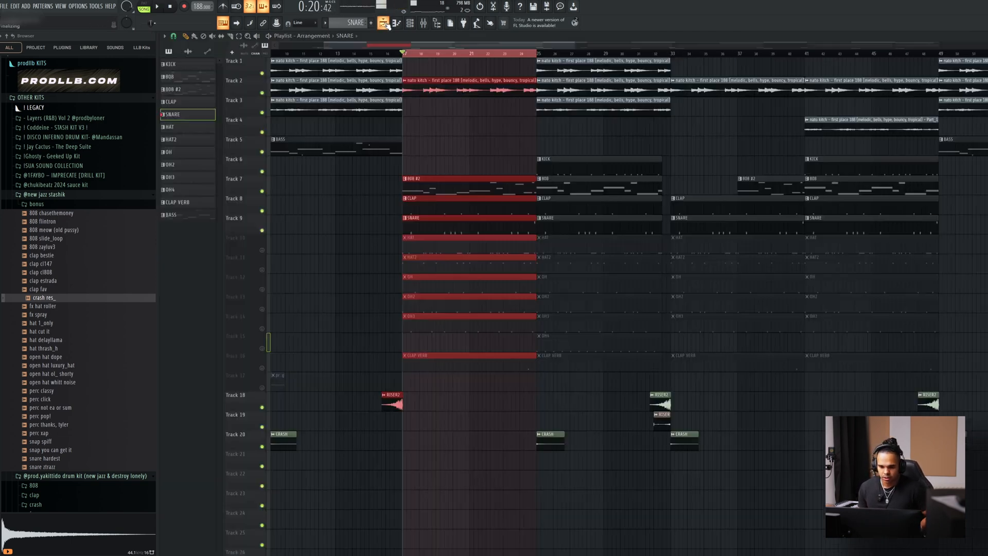
# Open the HAT pattern in the piano roll and highlight all its notes and its first four bars, then clear the selection.
pyautogui.doubleClick(481, 238)
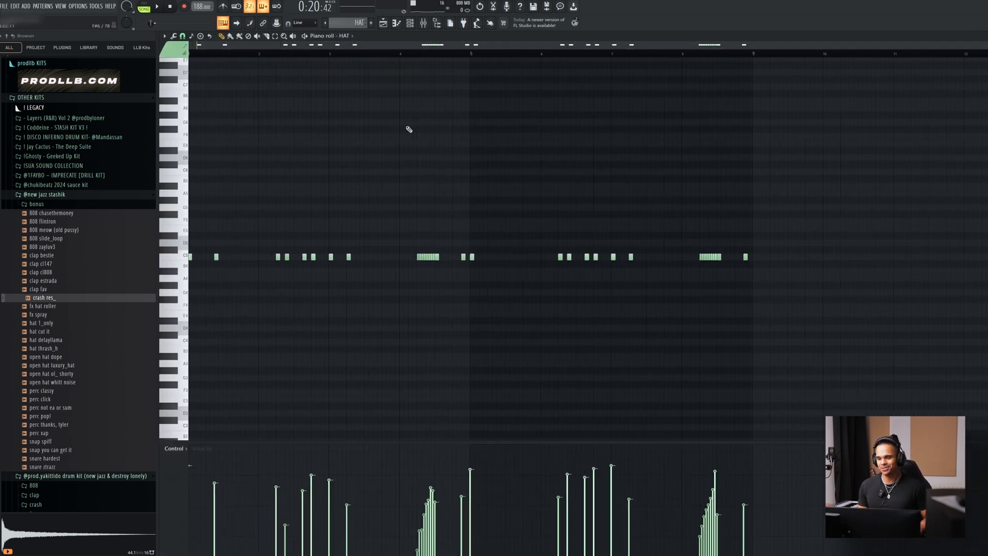
pyautogui.moveTo(820, 212); pyautogui.dragTo(75, 291)
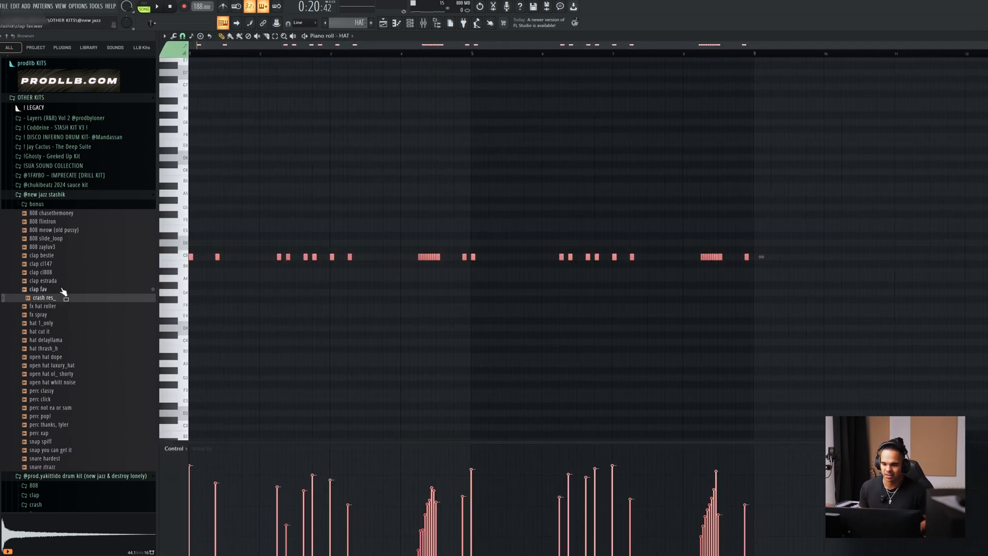
pyautogui.moveTo(873, 218); pyautogui.dragTo(189, 293)
pyautogui.hotkey('ctrl', 'd')
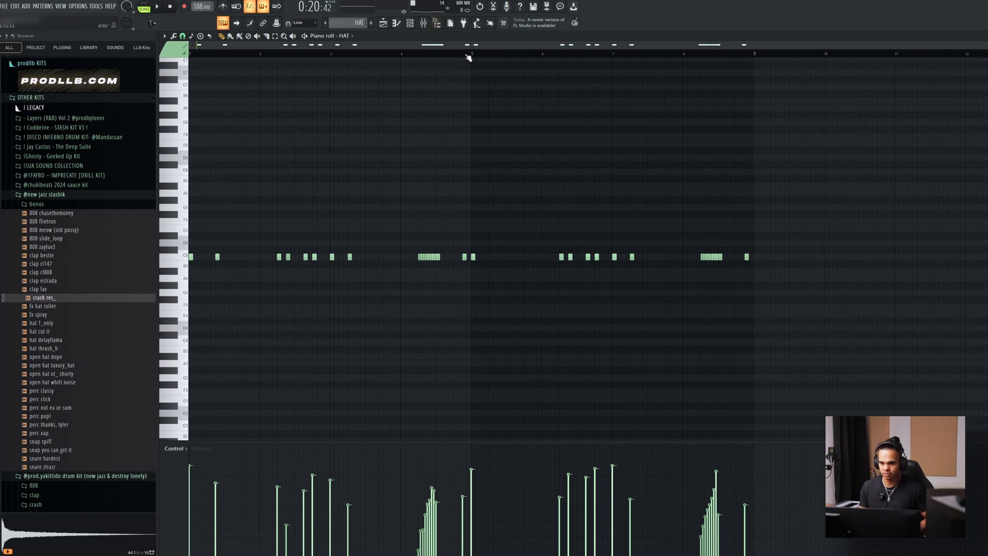
pyautogui.moveTo(472, 54); pyautogui.dragTo(162, 85)
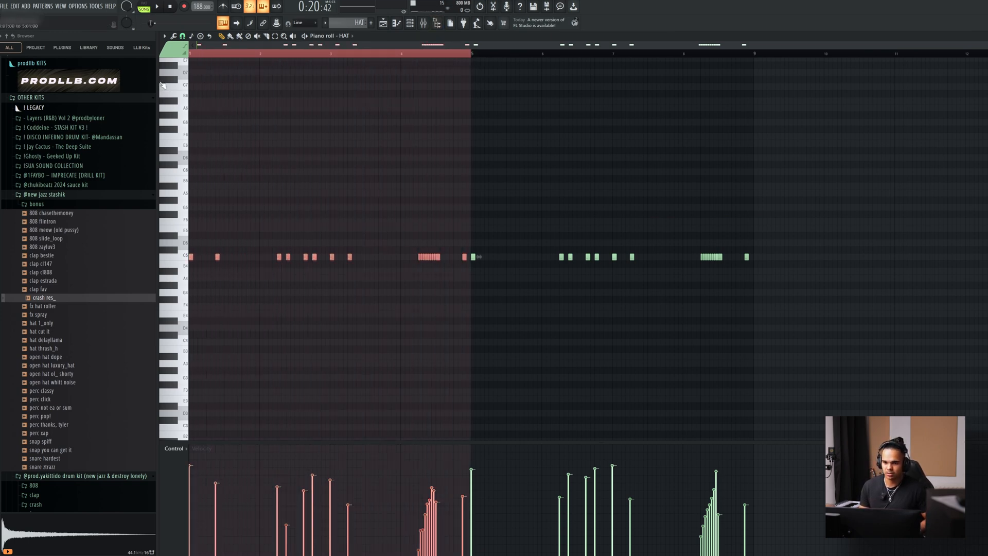
pyautogui.moveTo(474, 57); pyautogui.dragTo(11, 99)
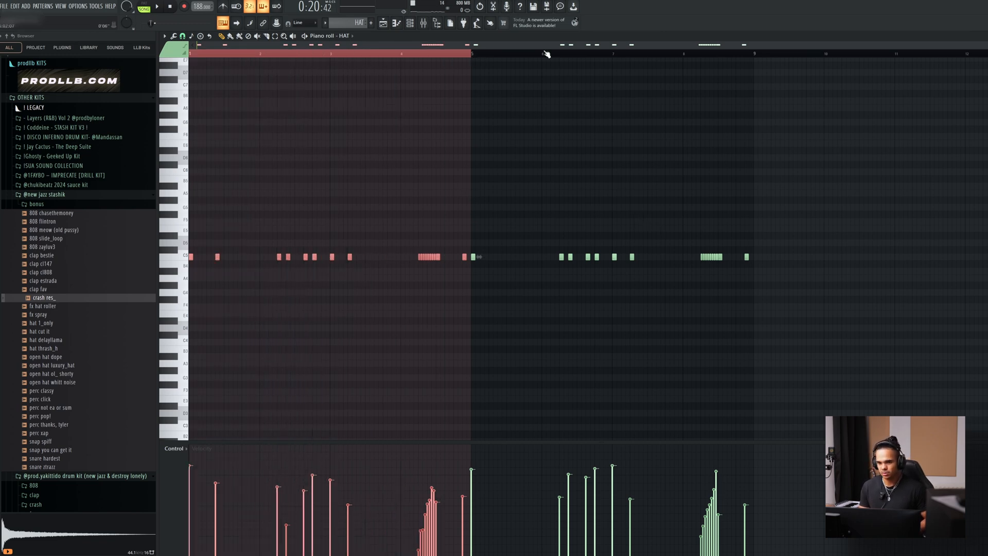
pyautogui.click(527, 54)
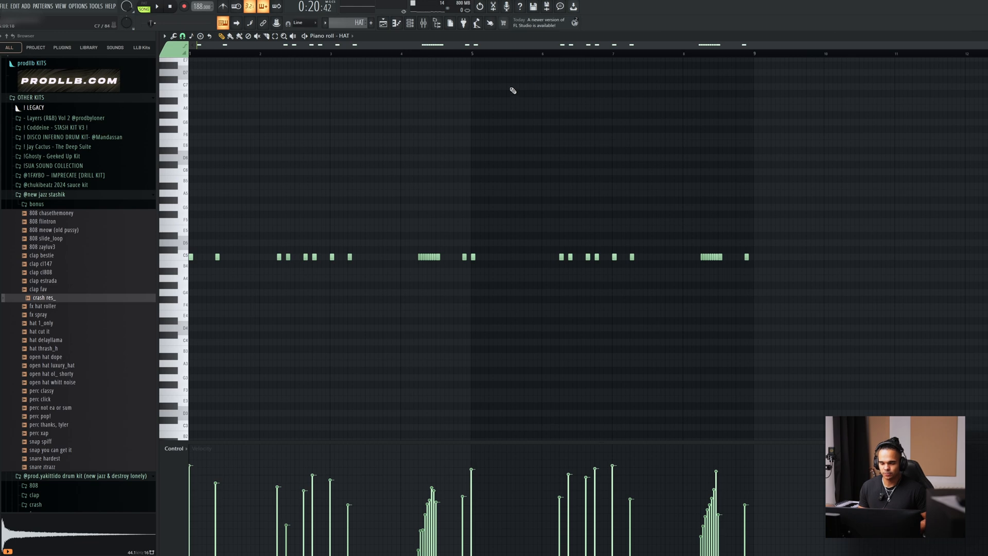
# Play the HAT pattern in the piano roll, then stop playback and return to the playlist.
pyautogui.press('space')
pyautogui.moveTo(271, 234); pyautogui.dragTo(812, 289)
pyautogui.click(652, 325)
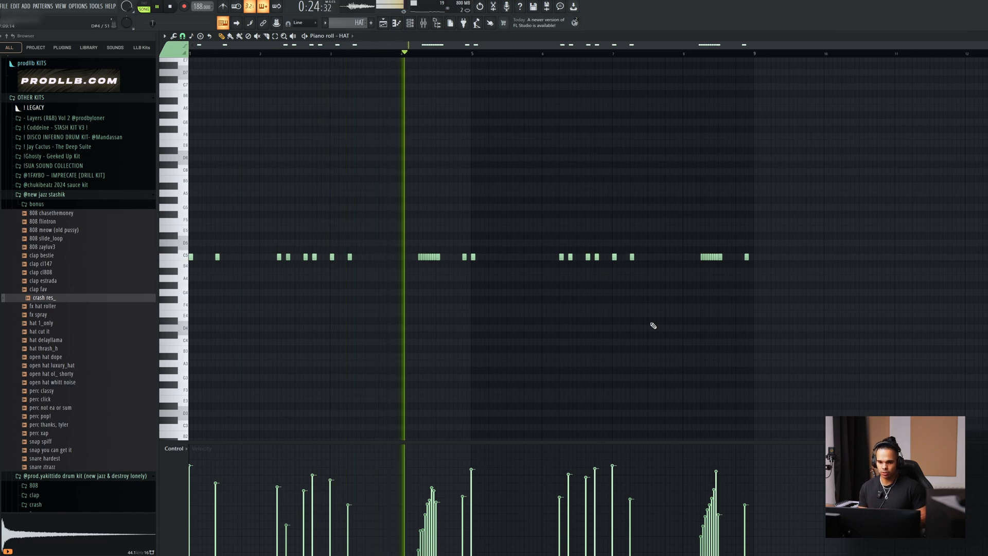
pyautogui.click(383, 24)
pyautogui.press('space')
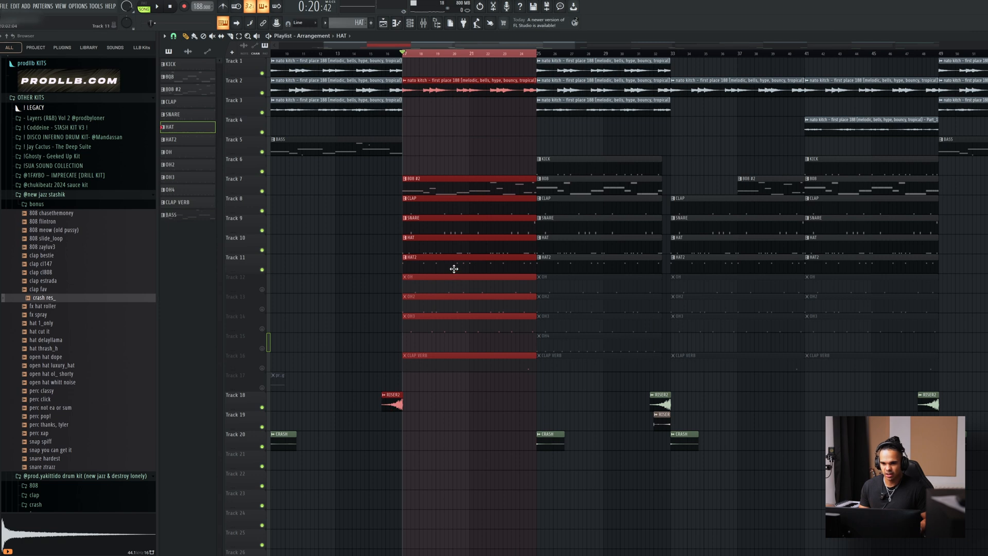
# Play the HAT2 pattern in the piano roll, then stop playback and return to the playlist.
pyautogui.doubleClick(454, 268)
pyautogui.press('space')
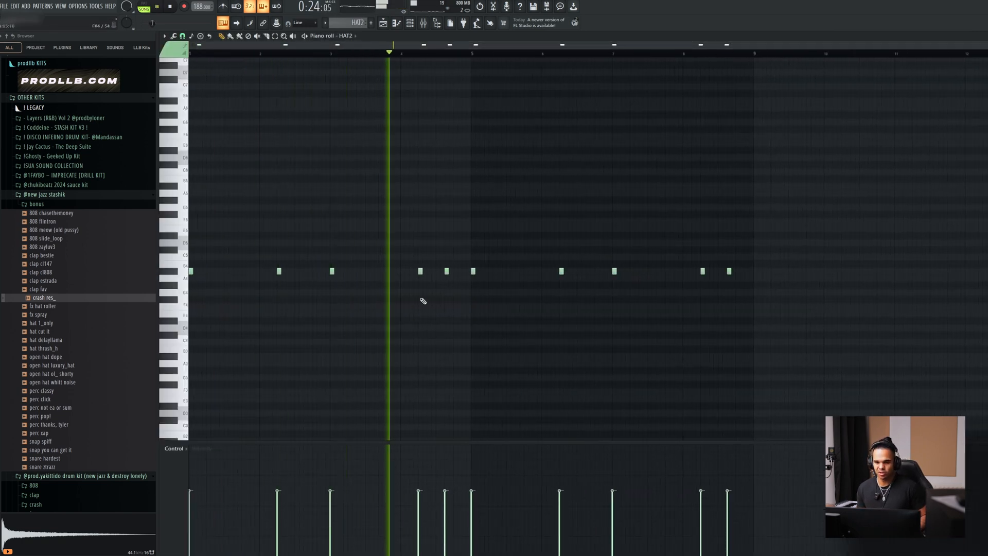
pyautogui.press('space')
pyautogui.click(383, 23)
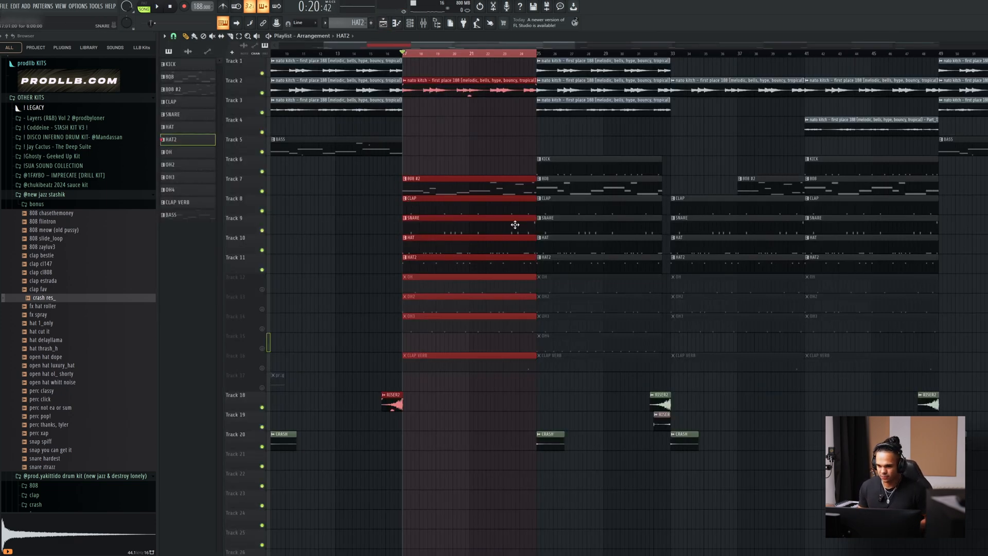
# Unmute the OH, OH2 and OH3 tracks in the playlist.
pyautogui.click(262, 290)
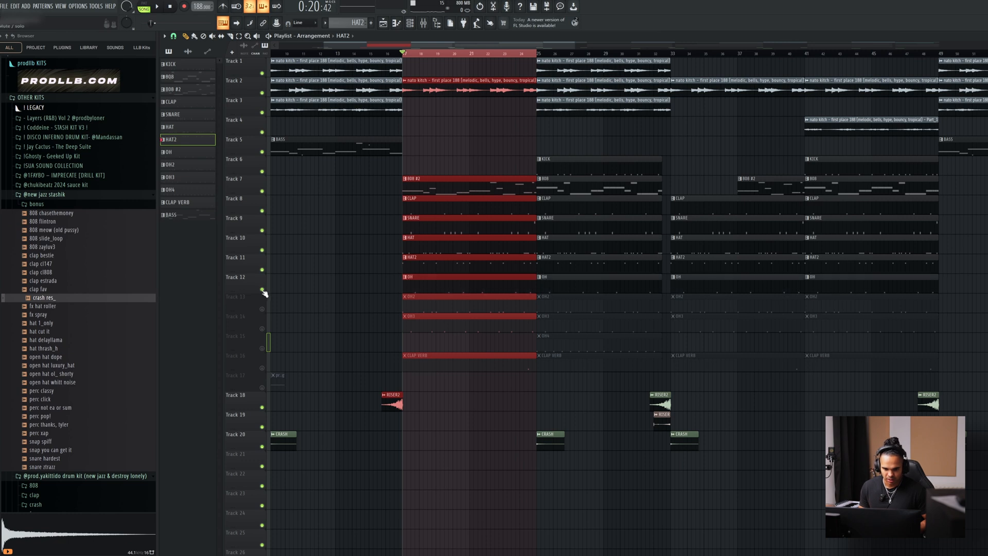
pyautogui.click(262, 310)
pyautogui.click(262, 328)
# Select the OH, OH2, OH3 and CLAP VERB clips in bars 17 to 25.
pyautogui.moveTo(453, 275); pyautogui.dragTo(501, 328)
pyautogui.moveTo(516, 281); pyautogui.dragTo(470, 333)
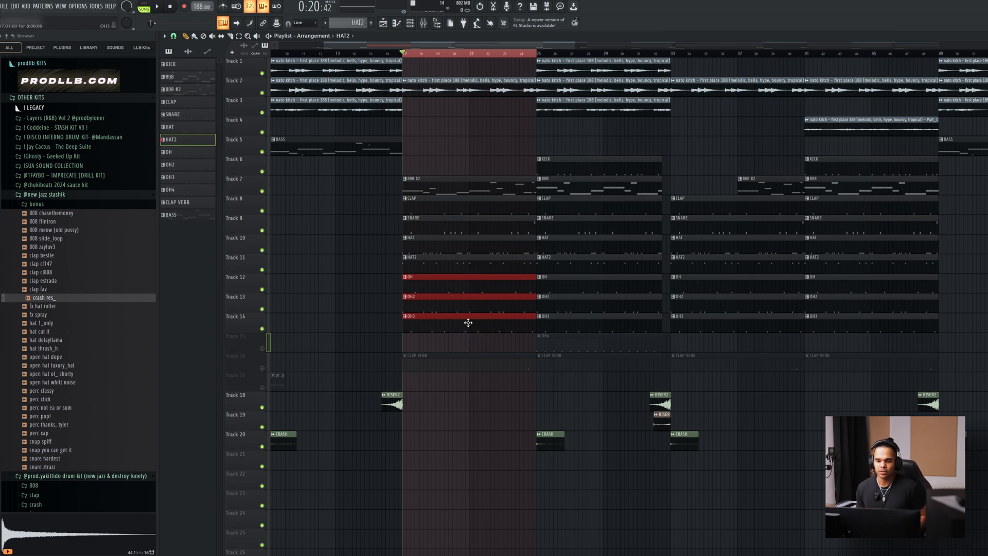
pyautogui.moveTo(500, 274); pyautogui.dragTo(424, 369)
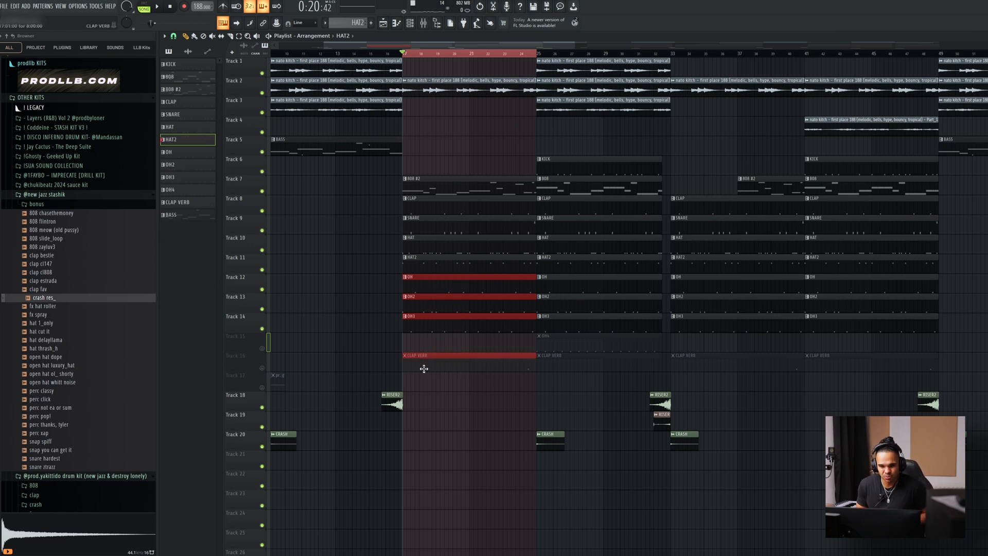
pyautogui.moveTo(467, 294); pyautogui.dragTo(447, 340)
pyautogui.moveTo(463, 274); pyautogui.dragTo(444, 332)
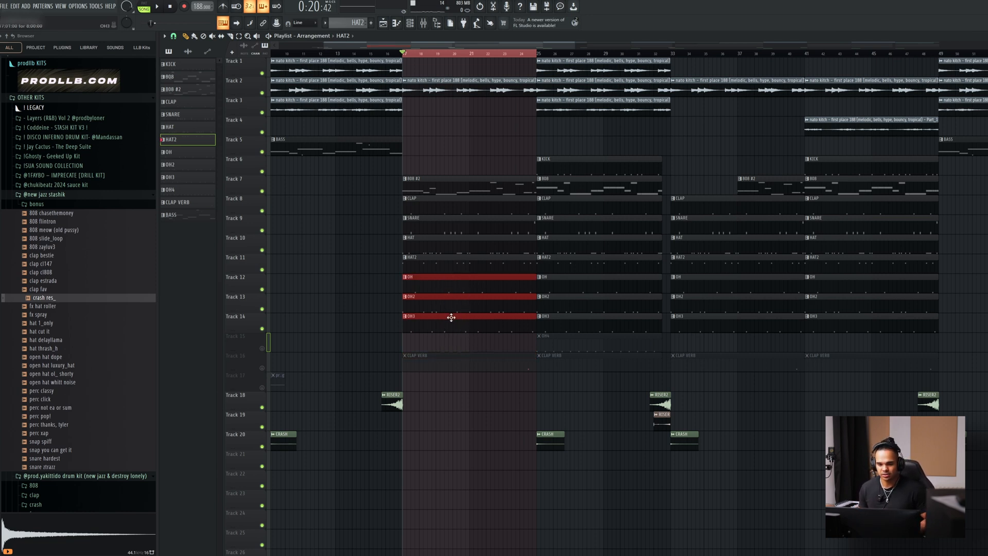
pyautogui.moveTo(473, 274); pyautogui.dragTo(443, 370)
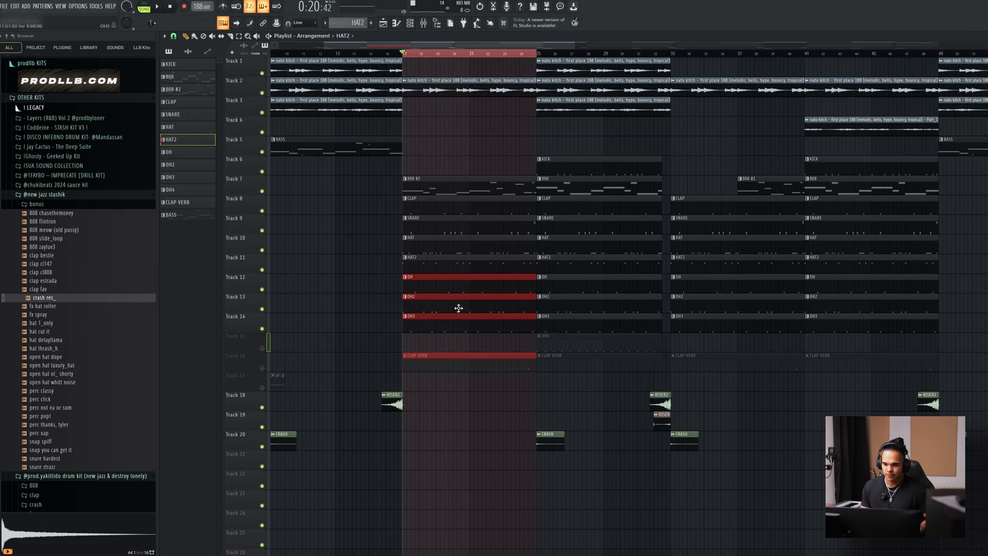
# View the channel rack briefly, then play bars 17 to 25 in the playlist and stop playback.
pyautogui.click(410, 23)
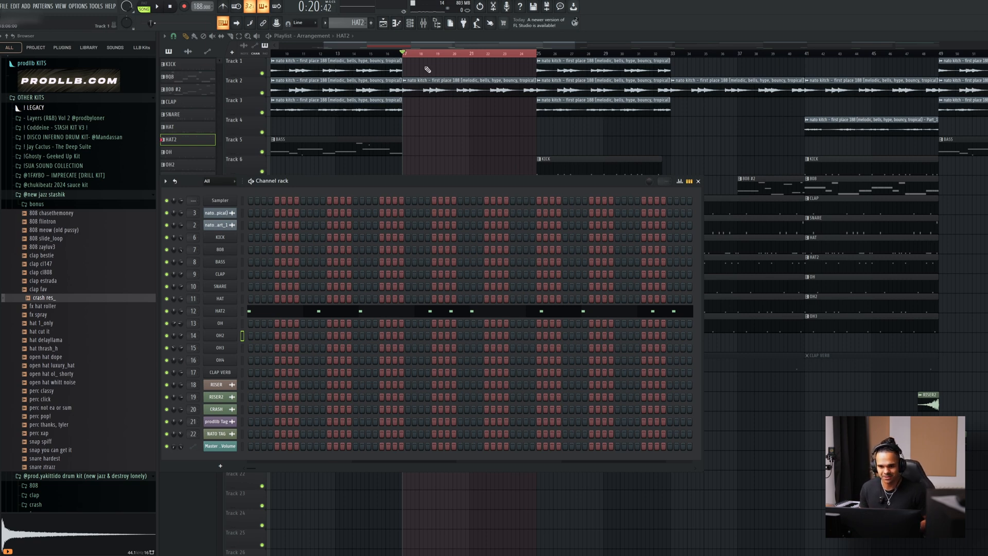
pyautogui.press('F6')
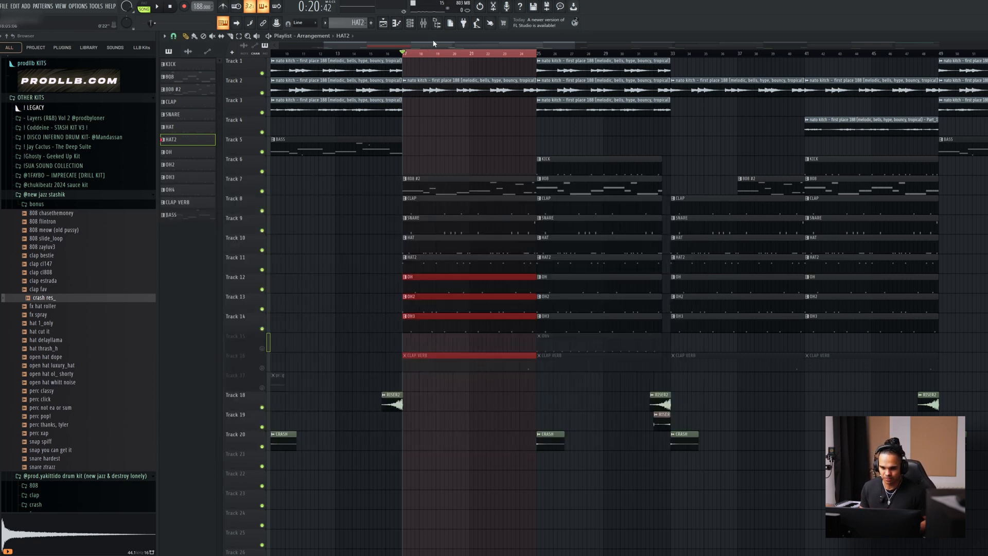
pyautogui.scroll(3, 419, 294)
pyautogui.press('space')
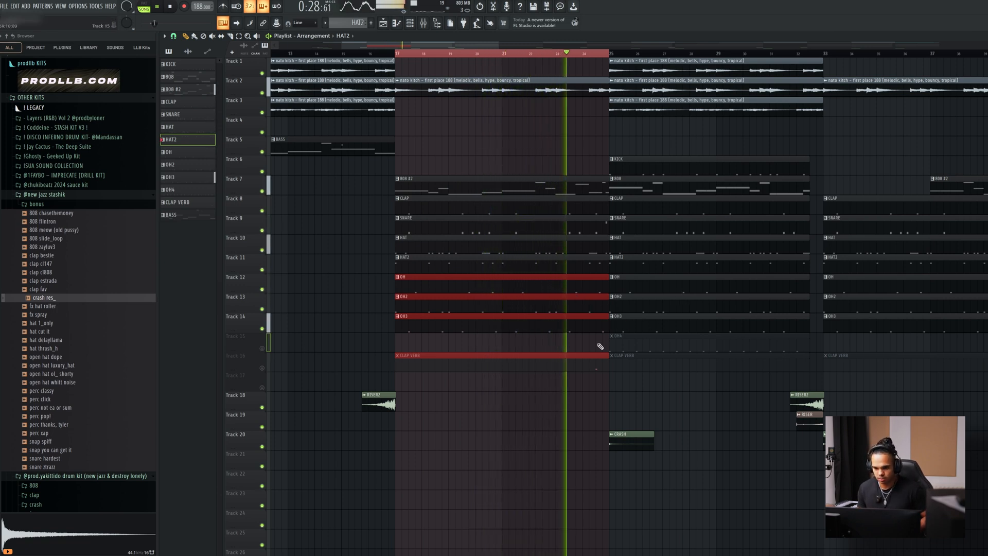
pyautogui.press('space')
# Select bars 25 to 33, unmute the OH4 track, and play its pattern in the piano roll before returning to the playlist.
pyautogui.moveTo(612, 54); pyautogui.dragTo(825, 74)
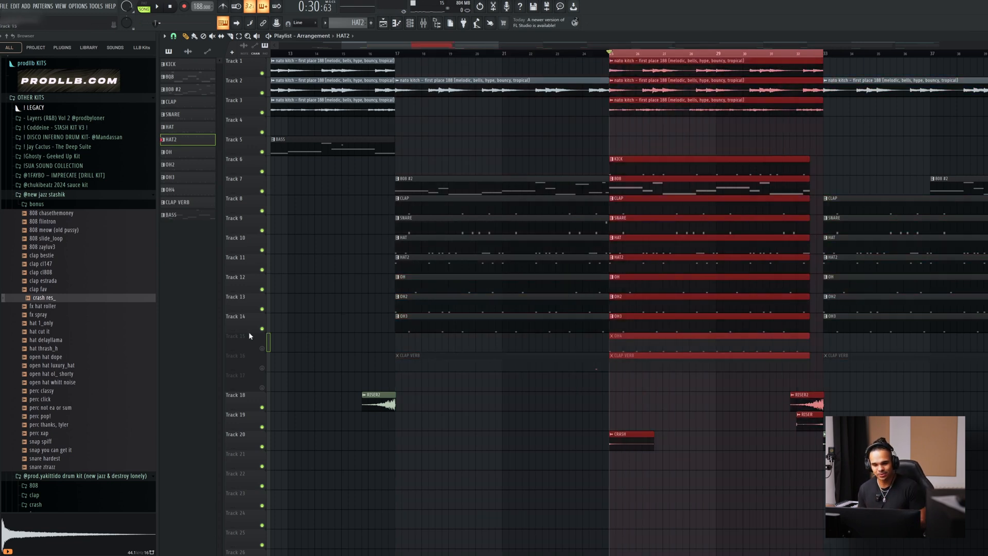
pyautogui.click(263, 348)
pyautogui.doubleClick(627, 336)
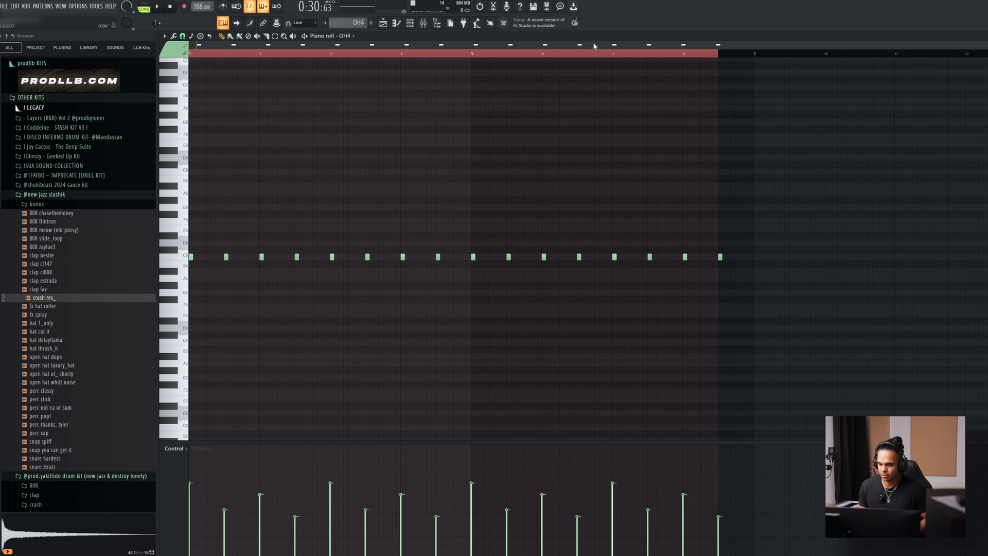
pyautogui.press('space')
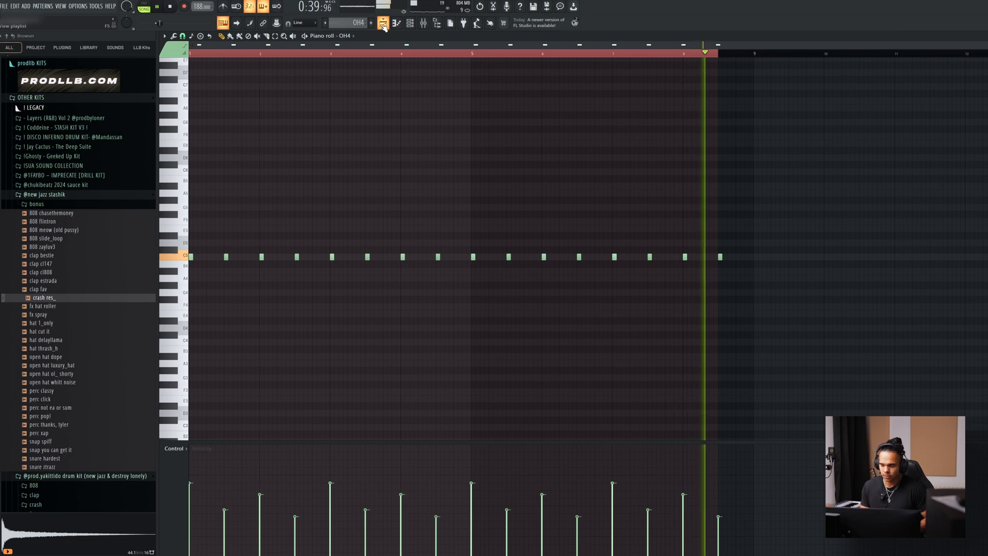
pyautogui.click(383, 23)
pyautogui.press('space')
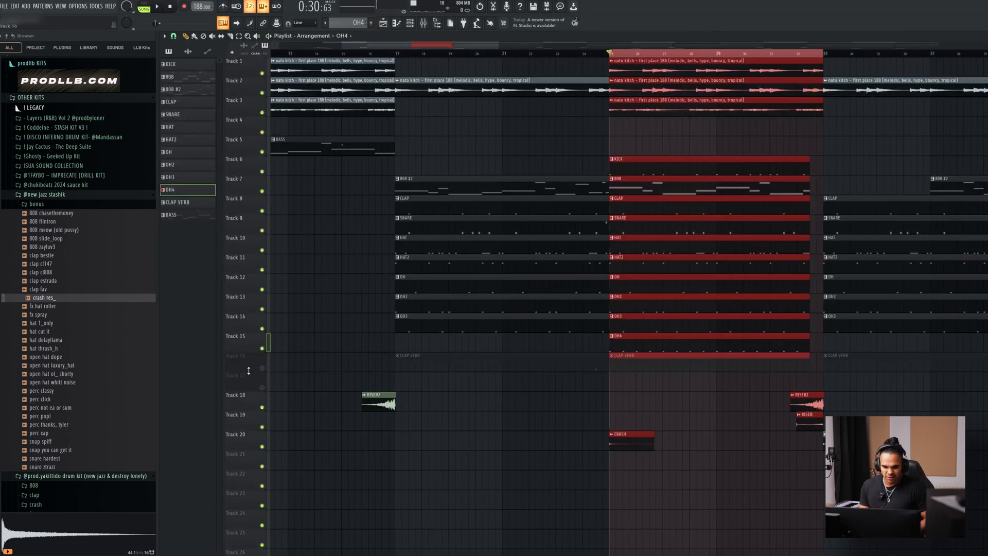
# Unmute the CLAP VERB track and view its pattern in the piano roll, then return to the playlist and clear the selection.
pyautogui.click(262, 369)
pyautogui.doubleClick(697, 366)
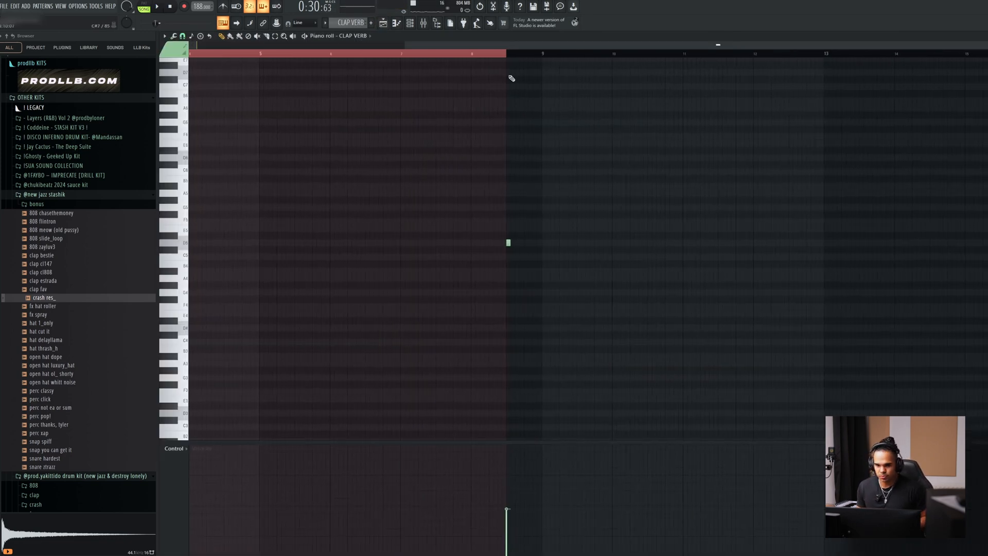
pyautogui.press('F5')
pyautogui.click(469, 368)
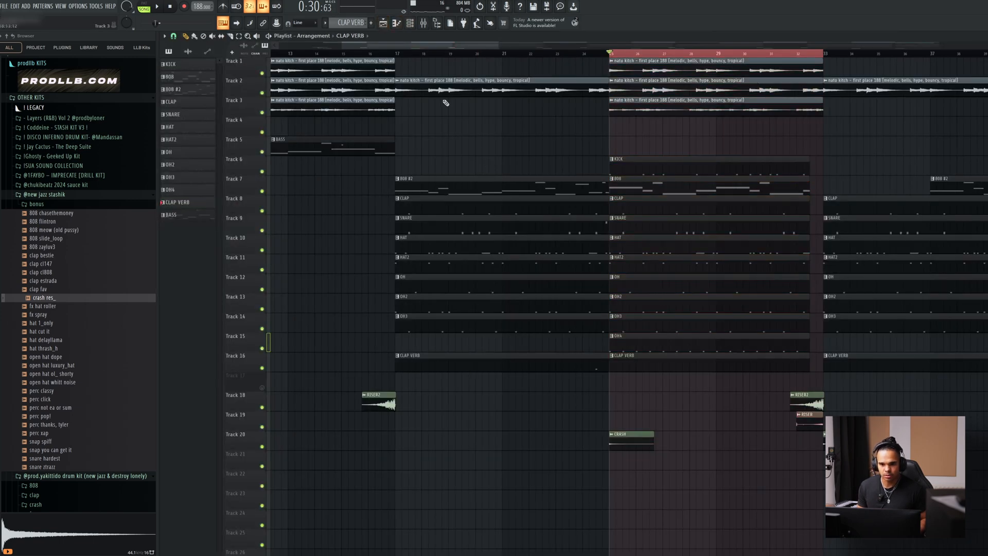
# Open the channel rack and browse the prodllb KITS folder to the ZENITH drum kit, collapsing its 808s folder.
pyautogui.click(410, 22)
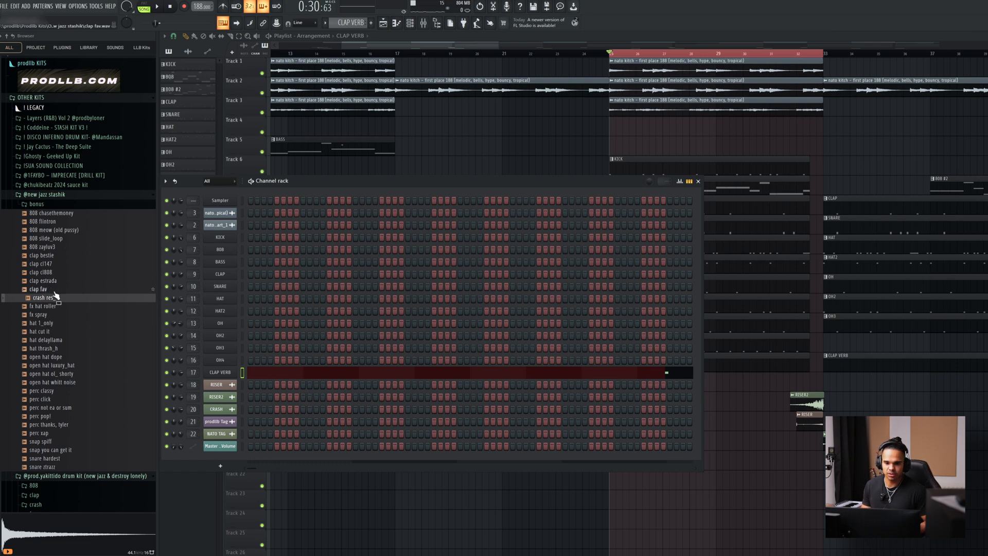
pyautogui.scroll(3, 83, 310)
pyautogui.scroll(2, 51, 268)
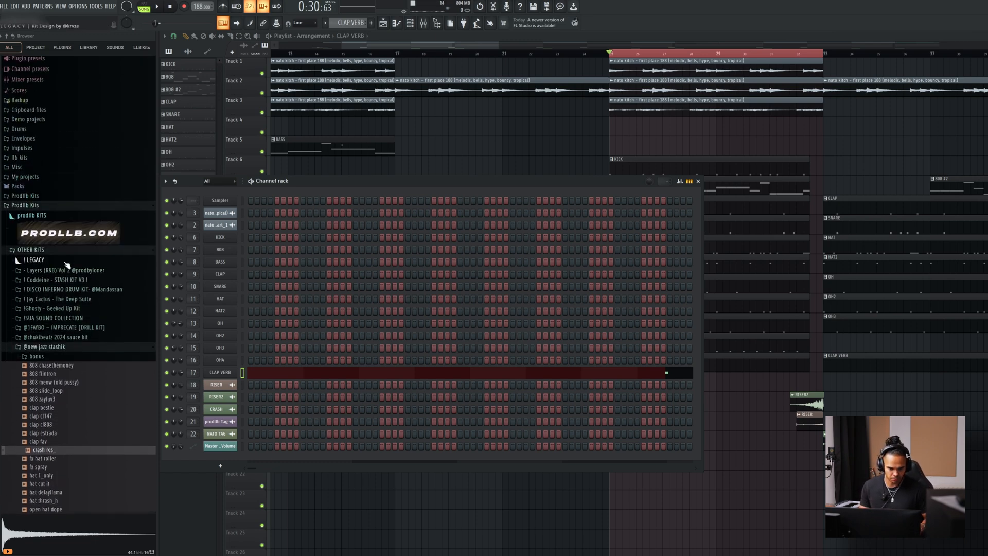
pyautogui.click(62, 234)
pyautogui.scroll(-10, 102, 278)
pyautogui.scroll(2, 110, 190)
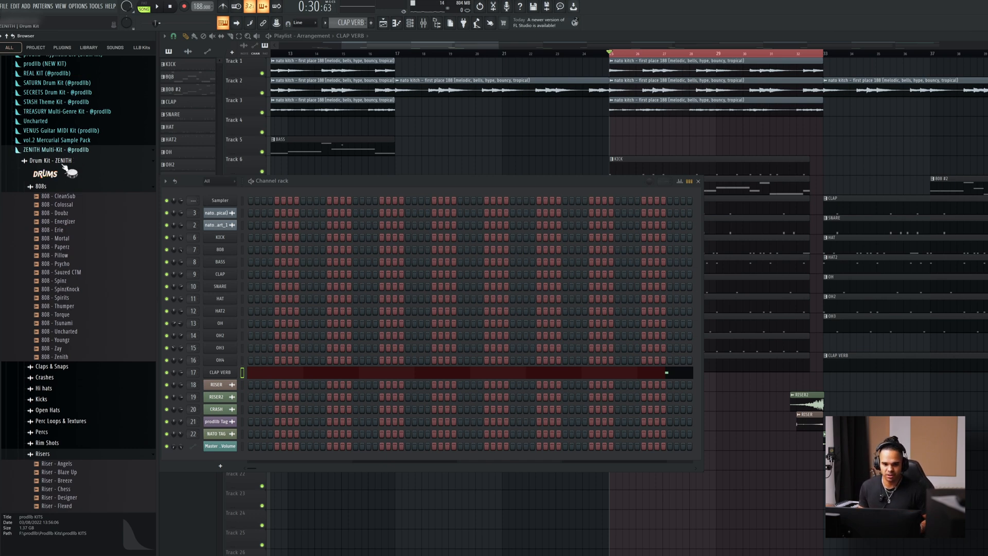
pyautogui.click(52, 187)
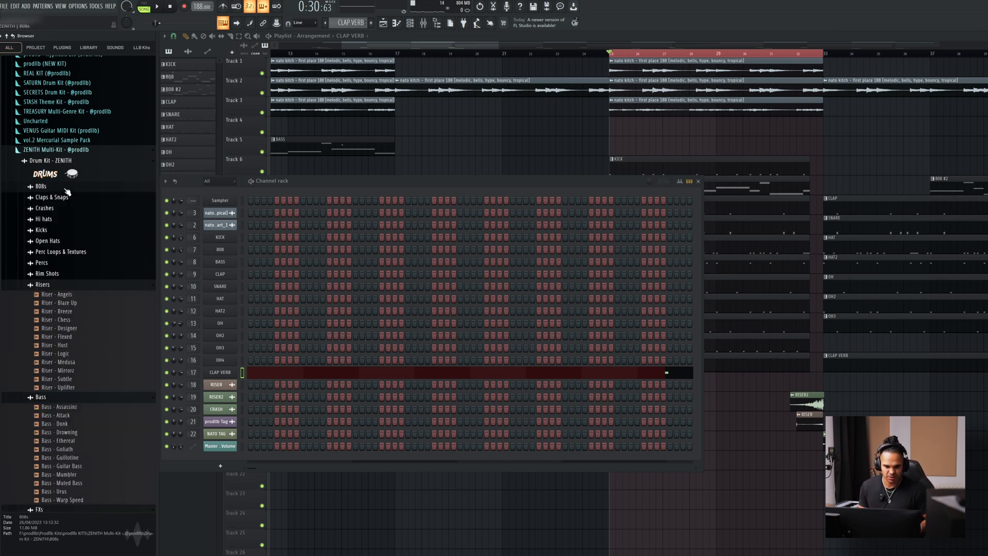
# Browse the ZENITH Multi-Kit folders, collapsing the drum and flute folders and viewing the guitar starters and hi-hat MIDI files.
pyautogui.click(52, 287)
pyautogui.click(73, 176)
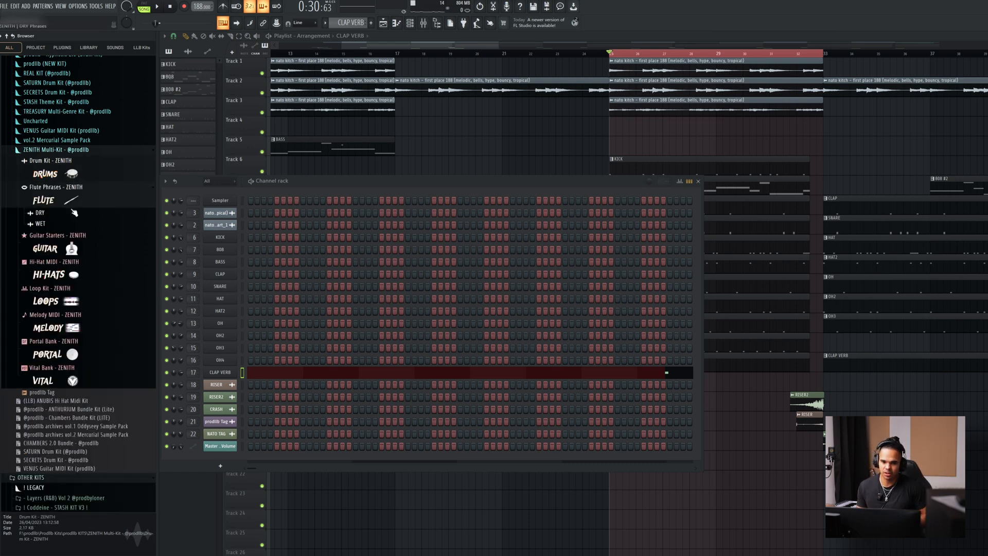
pyautogui.click(68, 203)
pyautogui.click(58, 230)
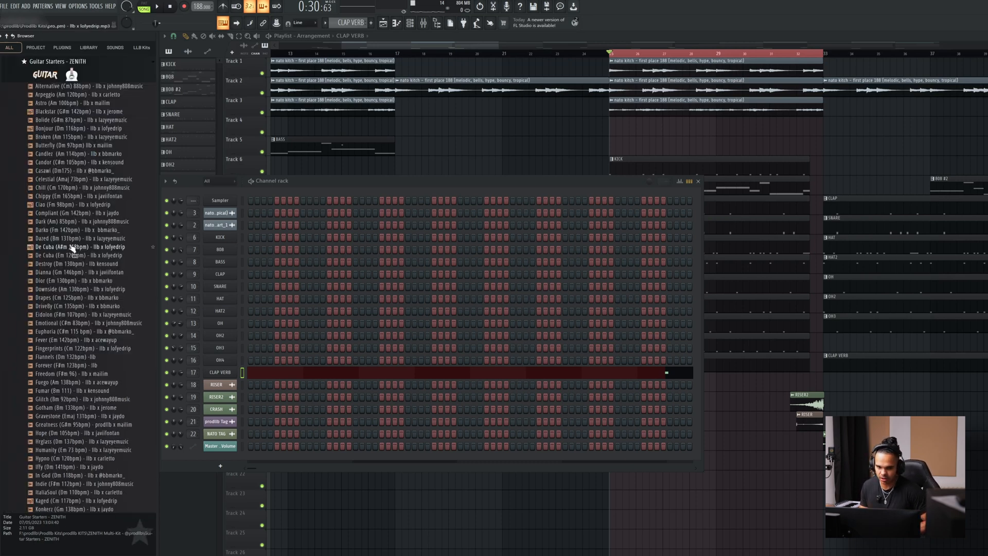
pyautogui.click(54, 77)
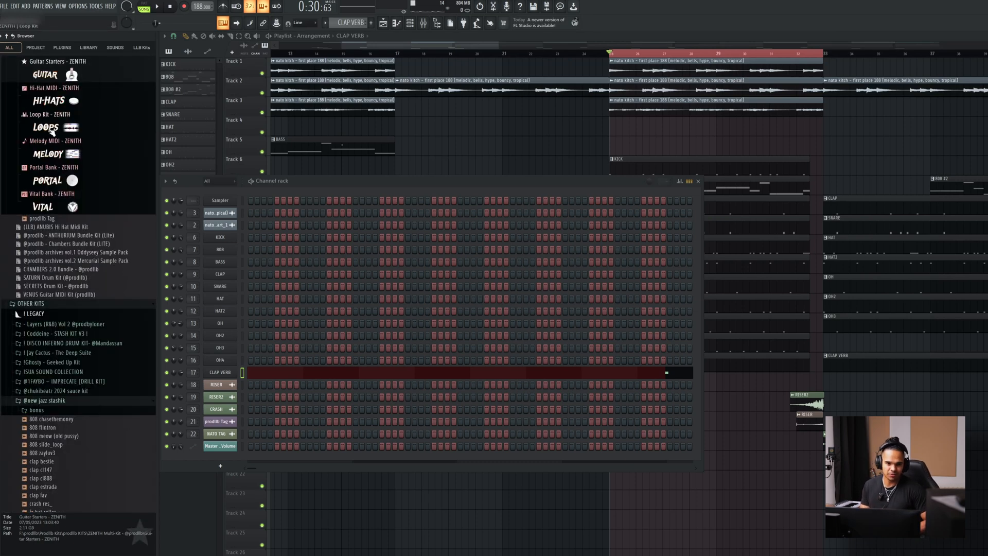
pyautogui.click(66, 102)
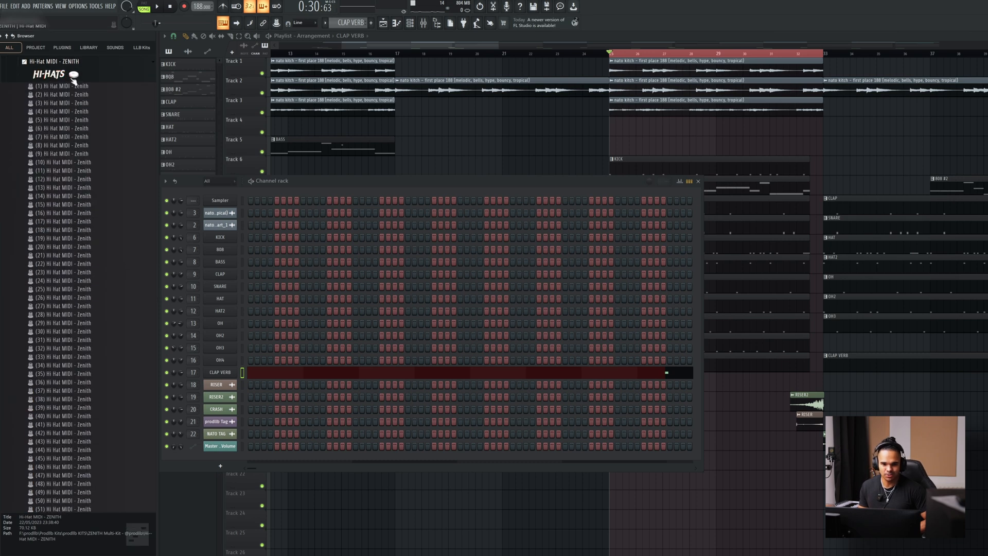
pyautogui.click(71, 73)
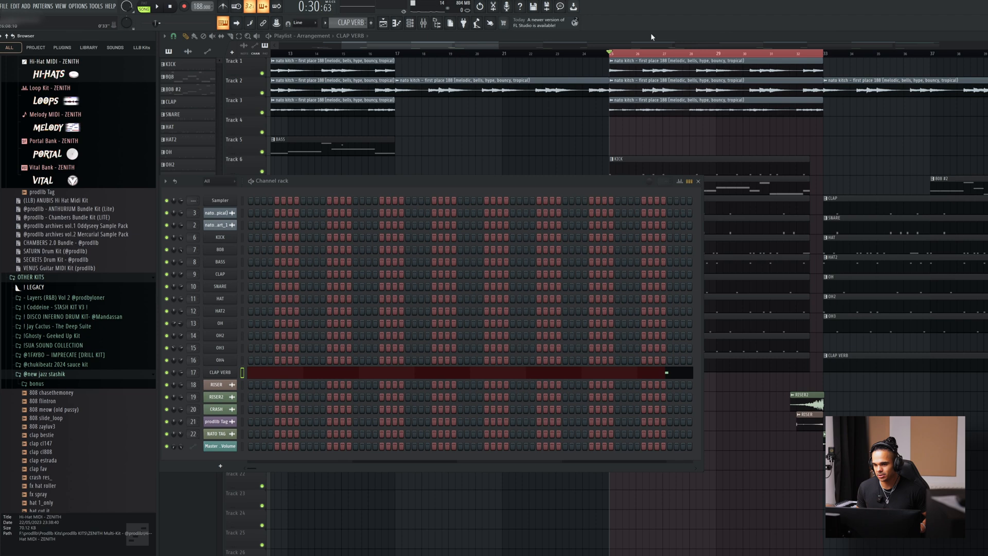
# Close the channel rack, view the CLAP VERB pattern in the piano roll, and return to the playlist.
pyautogui.press('F6')
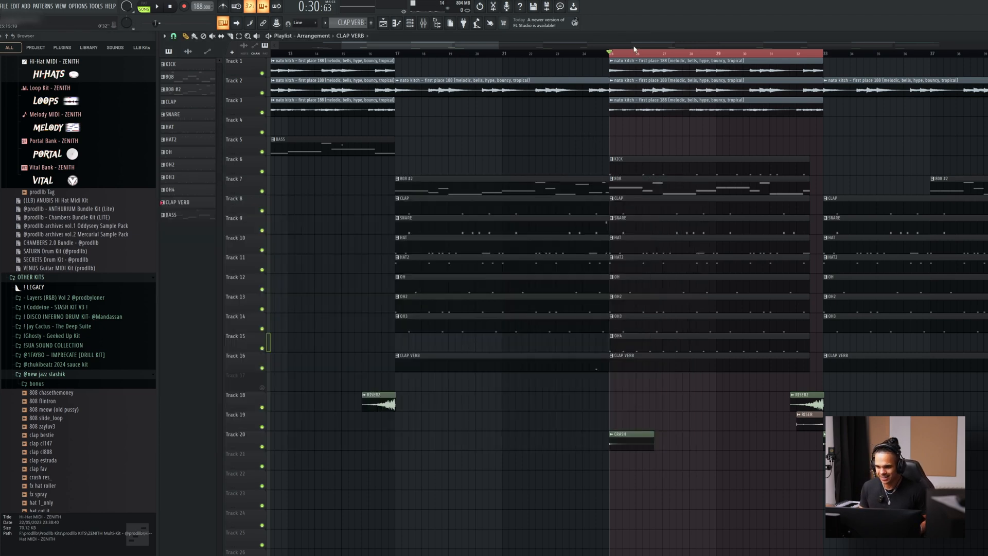
pyautogui.doubleClick(578, 364)
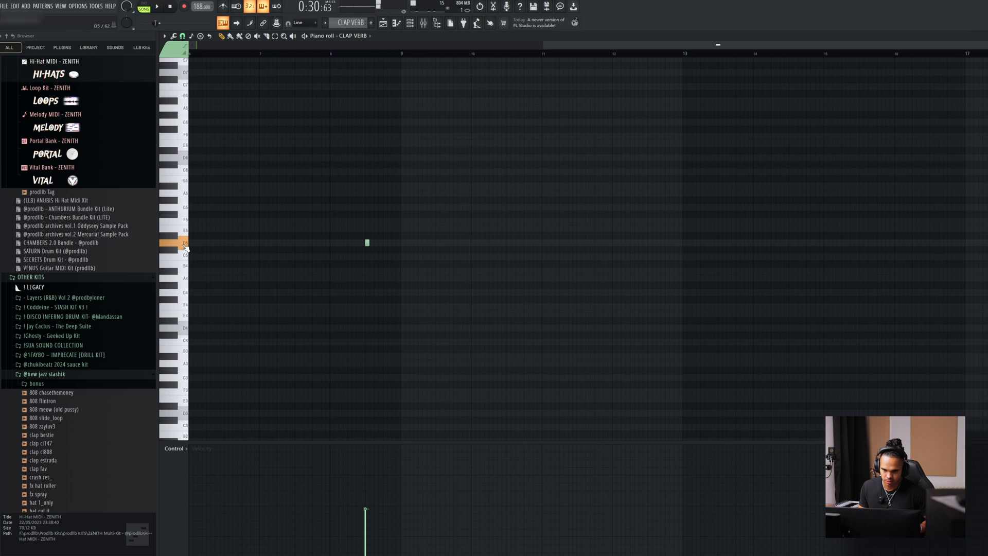
pyautogui.press('F5')
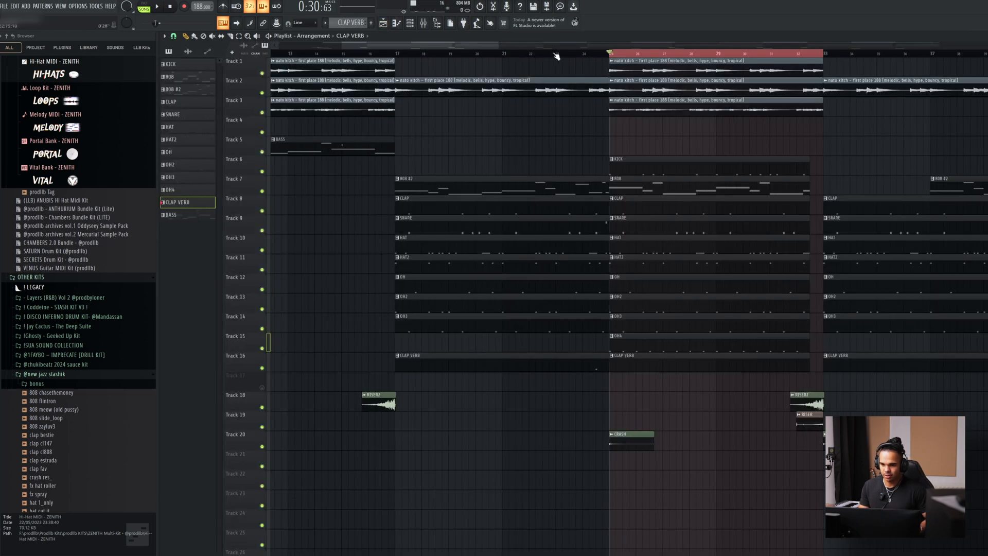
# Play the playlist from just before bar 25 and select the riser and crash clips around bar 33.
pyautogui.click(551, 55)
pyautogui.press('space')
pyautogui.click(528, 54)
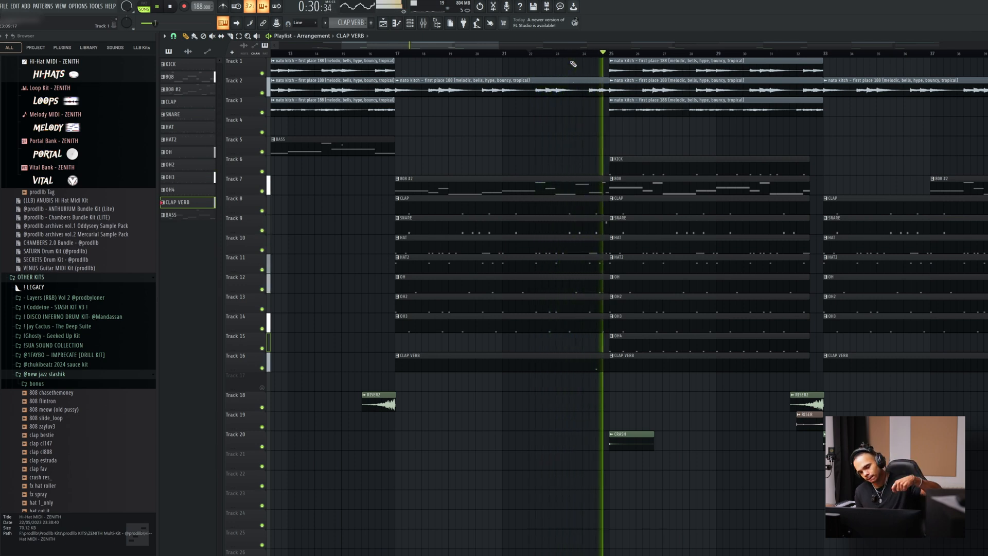
pyautogui.click(640, 436)
pyautogui.moveTo(792, 397); pyautogui.dragTo(839, 441)
pyautogui.scroll(-3, 858, 378)
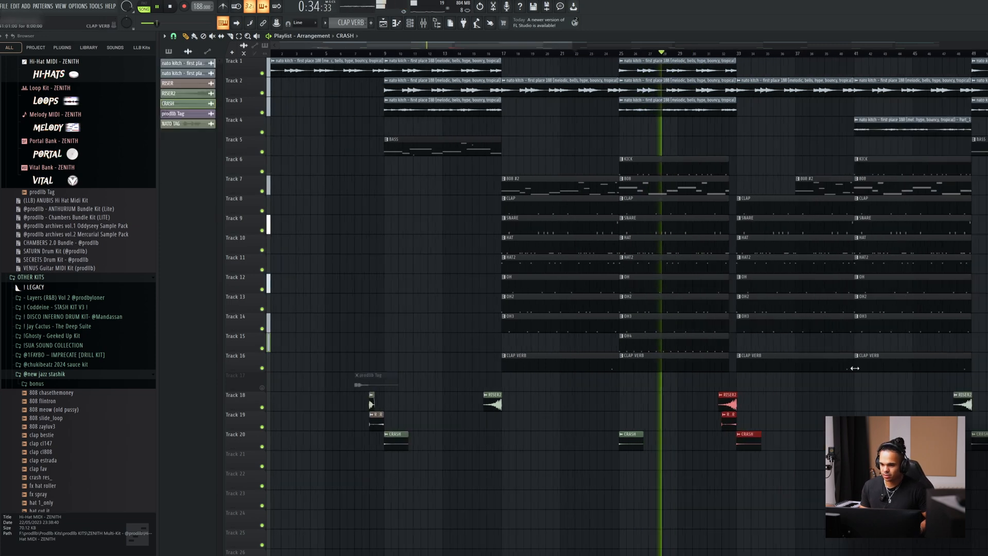
# Show more of the arrangement and play it from about bar 32 through the following section.
pyautogui.scroll(-3, 858, 378)
pyautogui.click(552, 54)
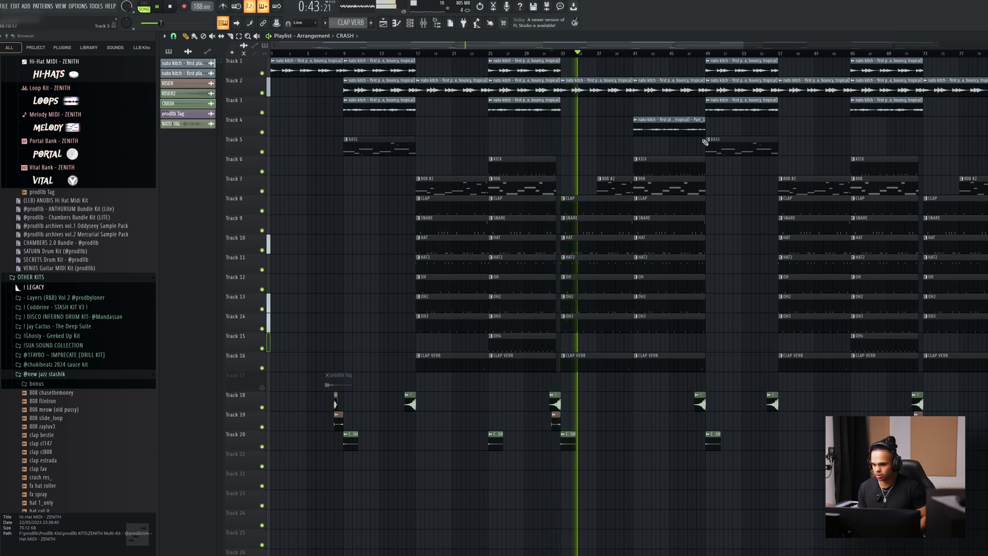
pyautogui.keyDown('ctrl'); pyautogui.click(597, 86); pyautogui.keyUp('ctrl')
pyautogui.moveTo(597, 86); pyautogui.dragTo(669, 417)
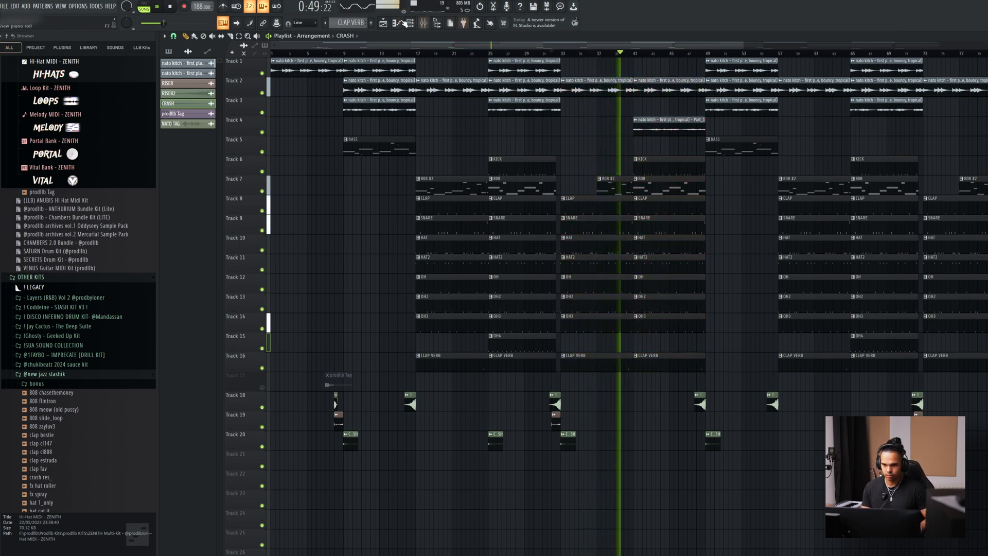
# Open the mixer and lower the volume fader of the HAT track slightly.
pyautogui.click(423, 23)
pyautogui.moveTo(394, 342); pyautogui.dragTo(393, 364)
pyautogui.moveTo(393, 363); pyautogui.dragTo(396, 367)
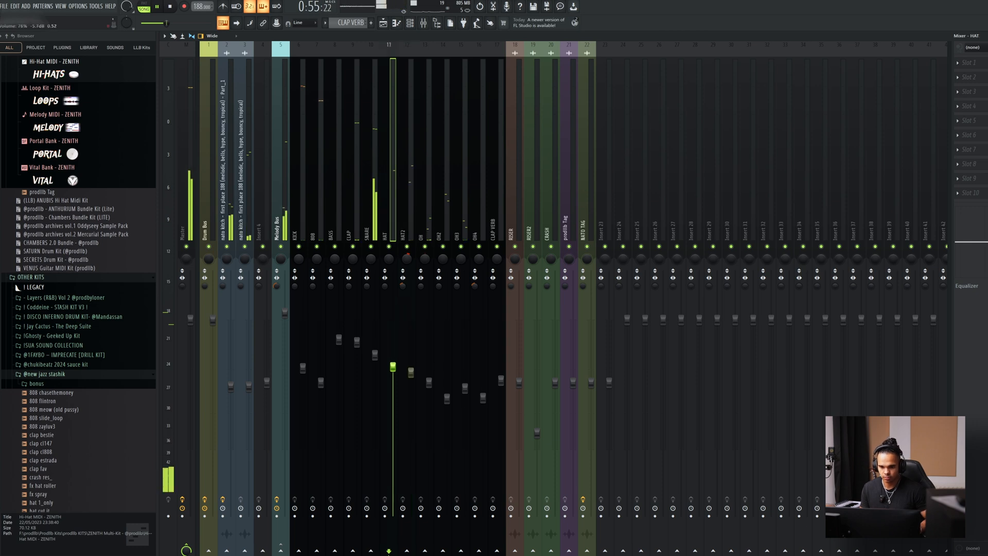
# Select the OH, OH2, OH3 and OH4 mixer tracks together and lower their volume faders.
pyautogui.click(438, 235)
pyautogui.keyDown('ctrl'); pyautogui.keyDown('shift'); pyautogui.click(456, 236); pyautogui.keyUp('shift'); pyautogui.keyUp('ctrl')
pyautogui.keyDown('ctrl'); pyautogui.keyDown('shift'); pyautogui.click(421, 235); pyautogui.keyUp('shift'); pyautogui.keyUp('ctrl')
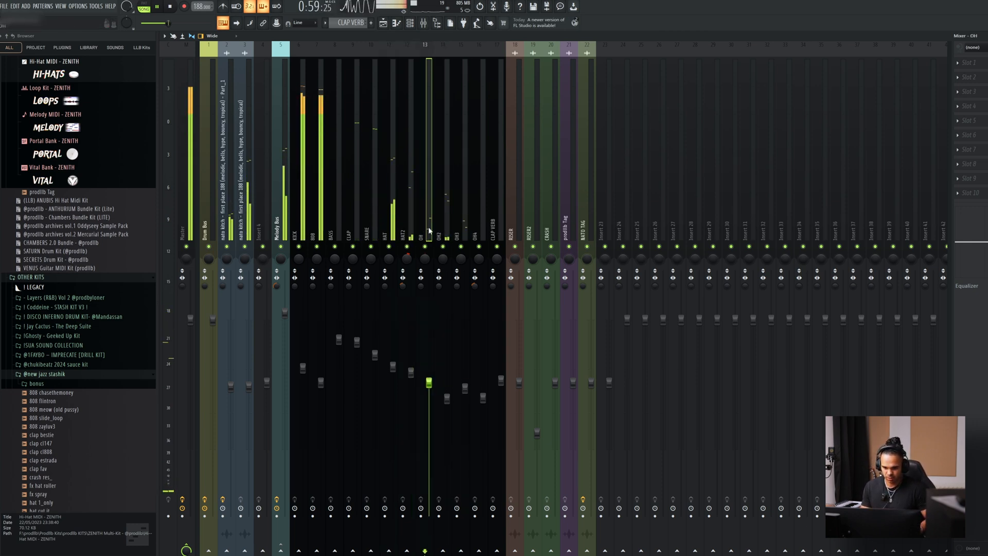
pyautogui.keyDown('ctrl'); pyautogui.keyDown('shift'); pyautogui.click(475, 235); pyautogui.keyUp('shift'); pyautogui.keyUp('ctrl')
pyautogui.moveTo(483, 398); pyautogui.dragTo(482, 414)
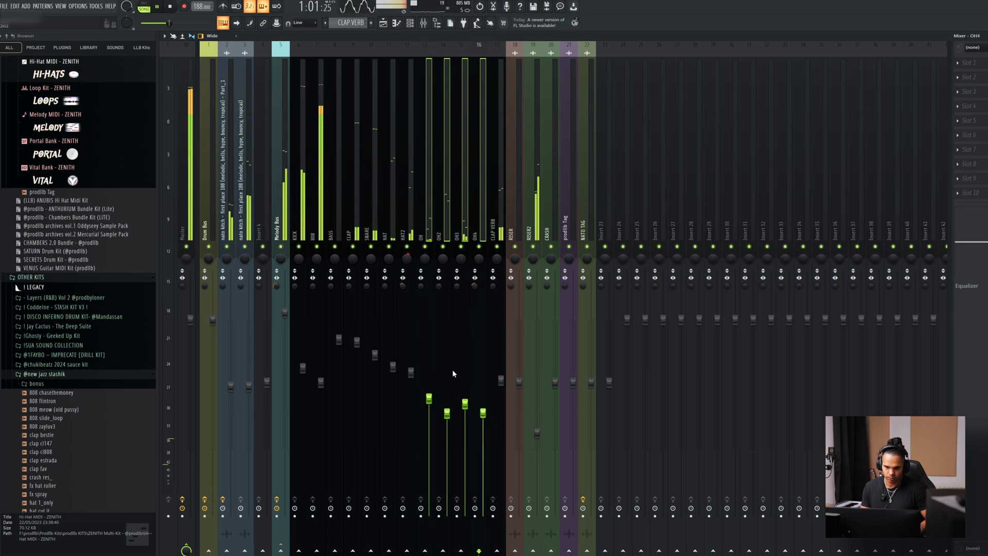
# Select the HAT and HAT2 mixer tracks together, then return to the playlist.
pyautogui.click(388, 237)
pyautogui.keyDown('ctrl'); pyautogui.keyDown('shift'); pyautogui.click(404, 237); pyautogui.keyUp('shift'); pyautogui.keyUp('ctrl')
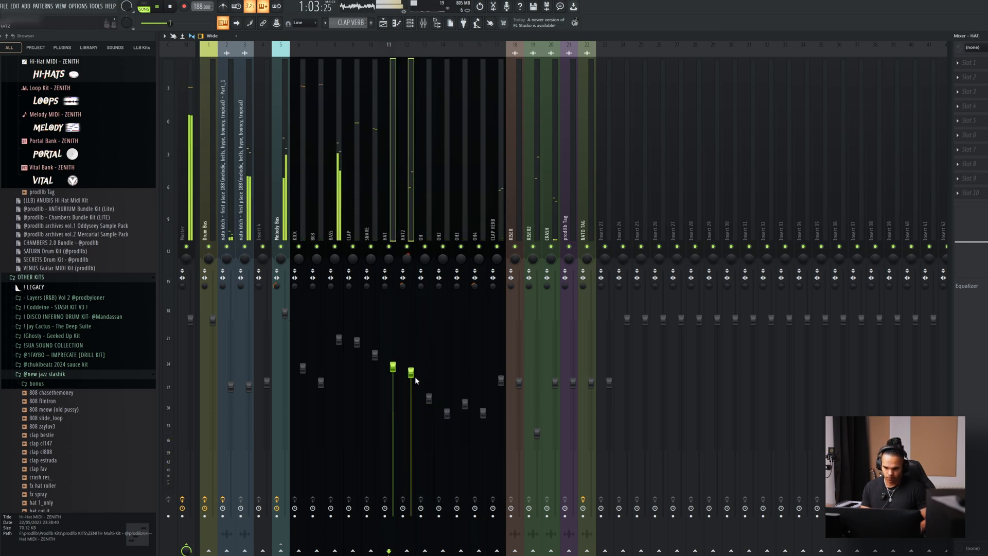
pyautogui.click(383, 23)
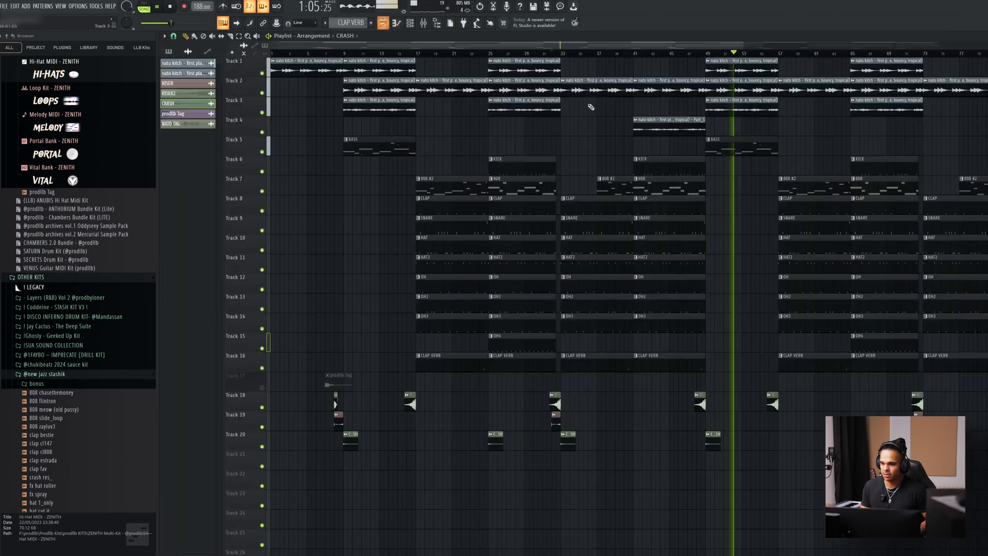
# Open the BASS pattern in the piano roll, play its full length, and return to the playlist.
pyautogui.doubleClick(753, 151)
pyautogui.moveTo(591, 48); pyautogui.dragTo(247, 62)
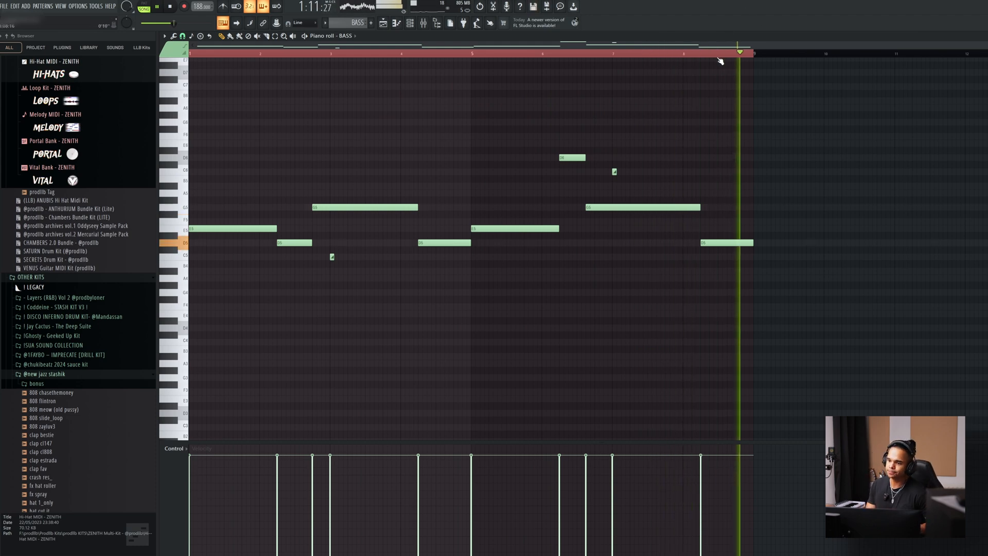
pyautogui.click(383, 23)
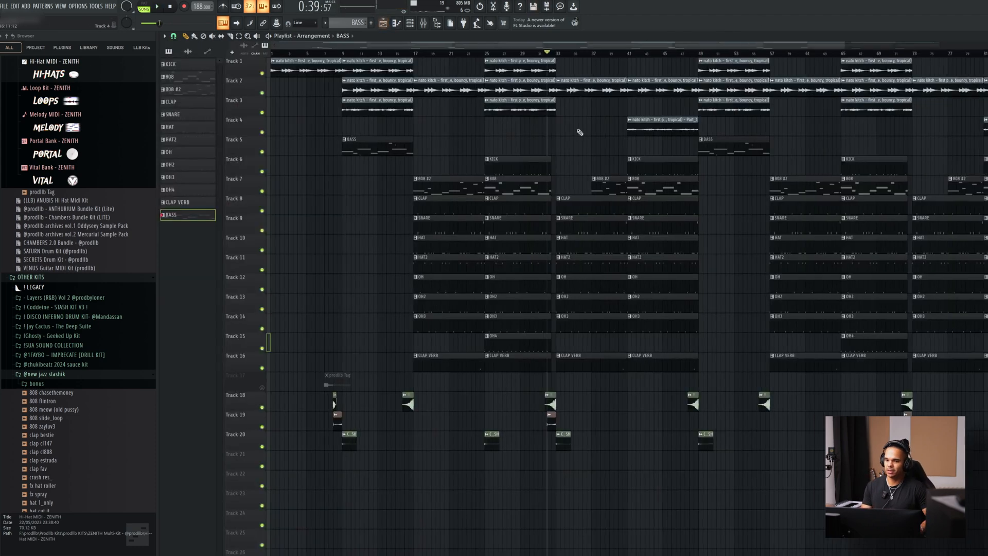
# Highlight the intro clips in bars 1 to 17, then the drum and 808 clips in bars 17 to 33.
pyautogui.moveTo(343, 98); pyautogui.dragTo(166, 172)
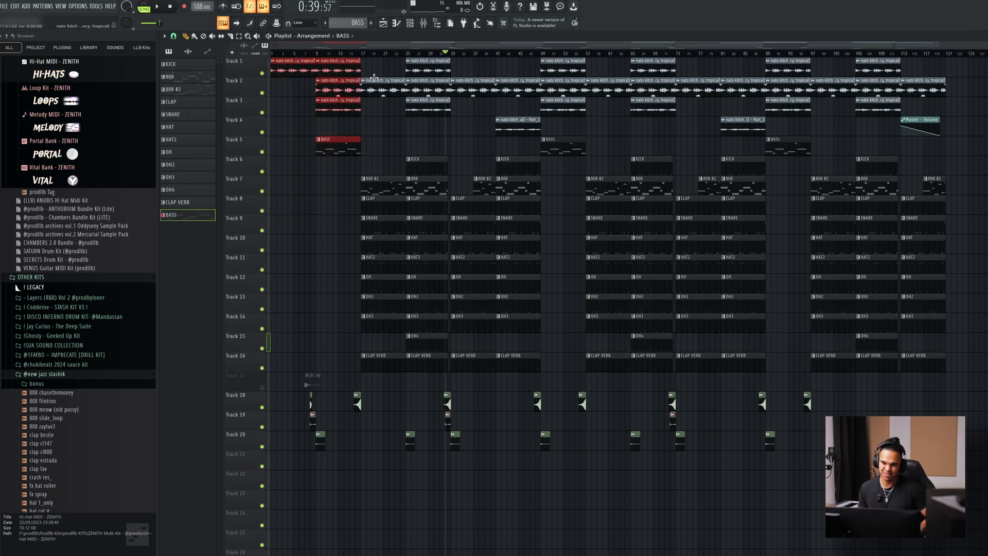
pyautogui.moveTo(287, 73); pyautogui.dragTo(277, 74)
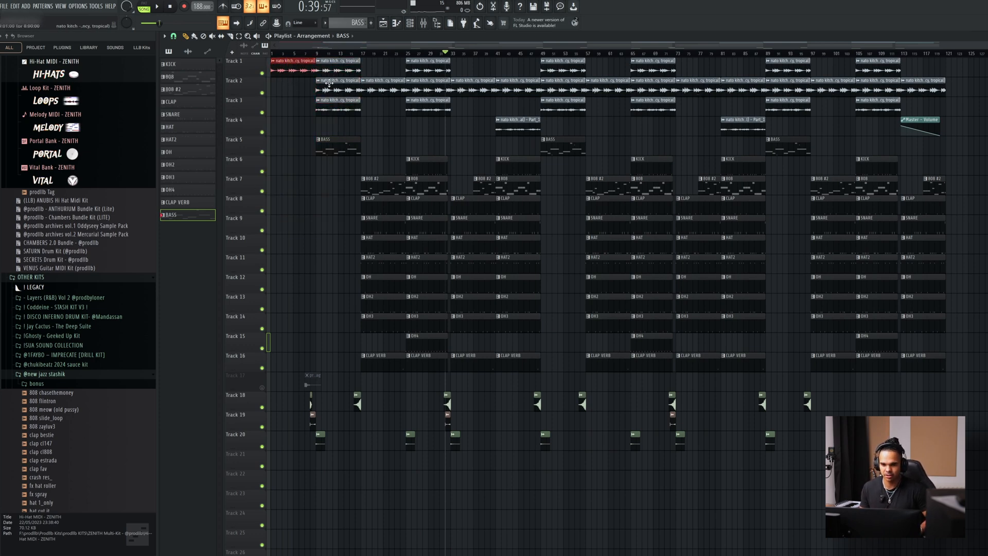
pyautogui.moveTo(348, 74); pyautogui.dragTo(334, 144)
pyautogui.moveTo(375, 61); pyautogui.dragTo(398, 379)
pyautogui.moveTo(413, 68); pyautogui.dragTo(433, 381)
pyautogui.moveTo(387, 185); pyautogui.dragTo(386, 289)
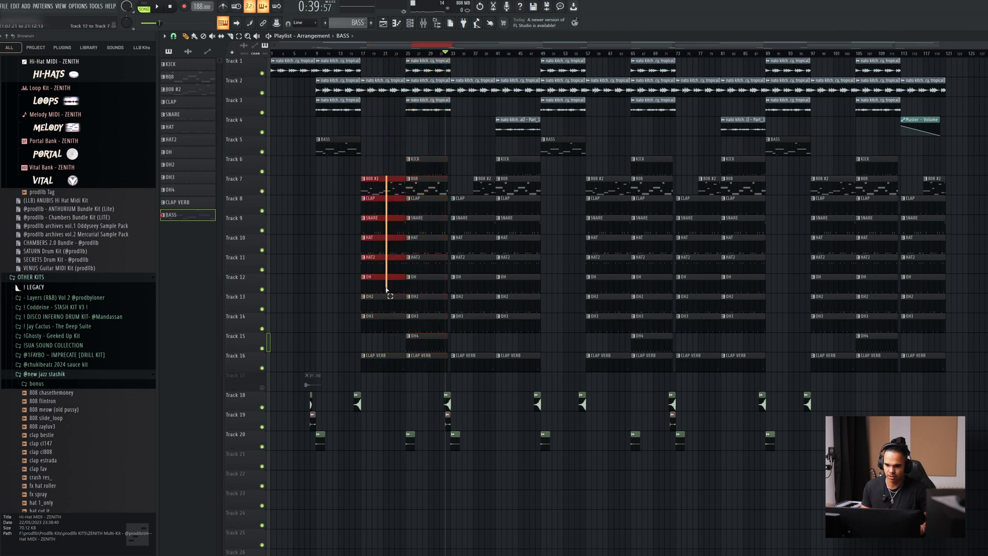
# Highlight the clips of bars 33 to 49, then the melody and BASS breakdown in bars 49 to 57.
pyautogui.moveTo(457, 62); pyautogui.dragTo(585, 412)
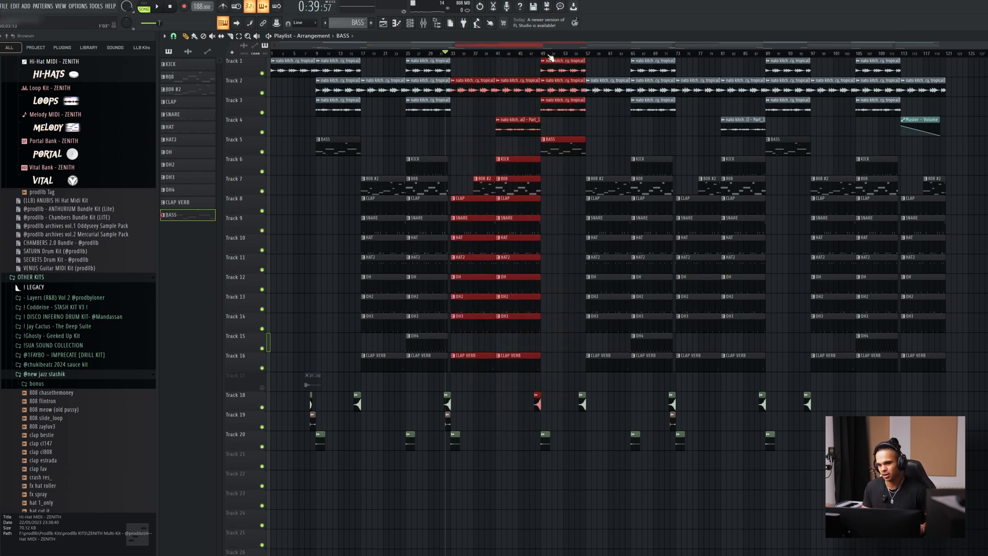
pyautogui.moveTo(457, 64); pyautogui.dragTo(537, 385)
pyautogui.moveTo(474, 66); pyautogui.dragTo(544, 302)
pyautogui.moveTo(548, 68); pyautogui.dragTo(571, 204)
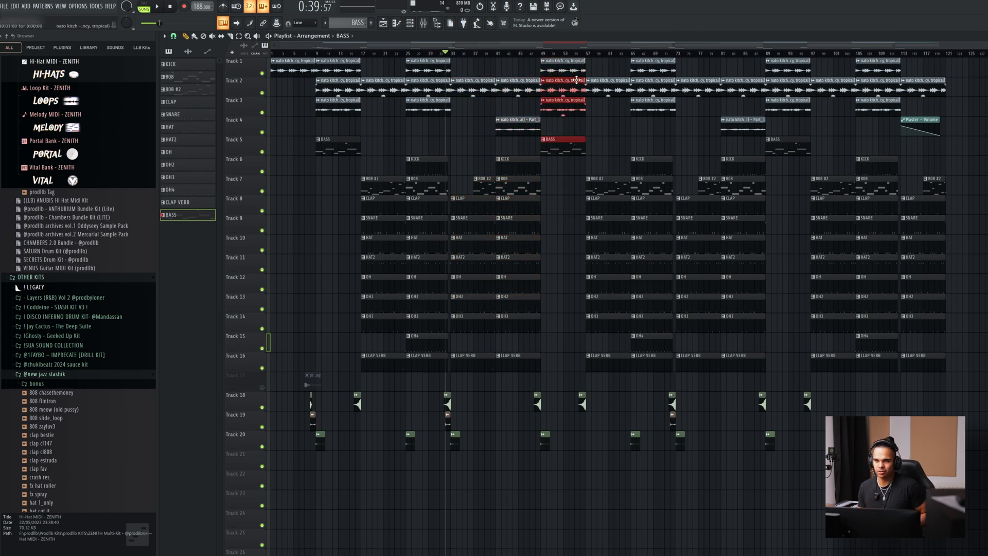
# Highlight the repeated sections from bar 57 onward and the closing Master - Volume automation clip, then hide the browser.
pyautogui.moveTo(610, 89); pyautogui.dragTo(772, 216)
pyautogui.moveTo(811, 105); pyautogui.dragTo(938, 286)
pyautogui.moveTo(875, 87); pyautogui.dragTo(954, 216)
pyautogui.moveTo(943, 126); pyautogui.dragTo(922, 146)
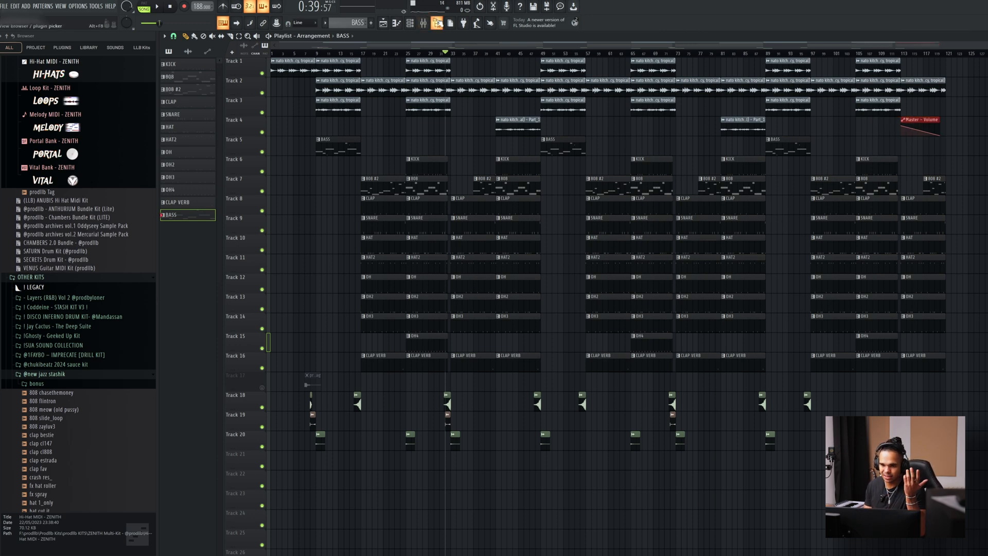
pyautogui.click(437, 23)
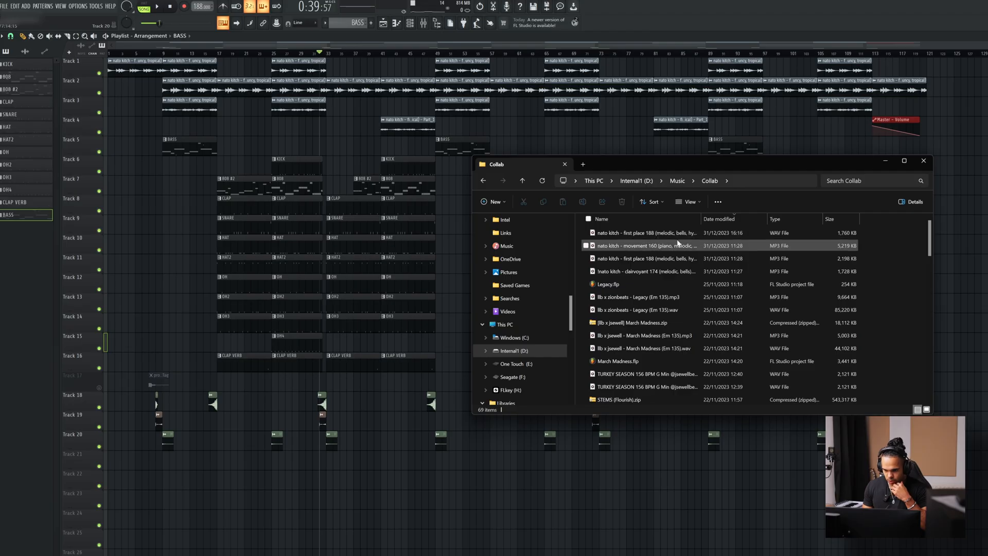
# Switch to the Collab folder, audition the movement 160, first place 188 and clairvoyant 174 loops in Media Player, and pause playback.
pyautogui.doubleClick(679, 245)
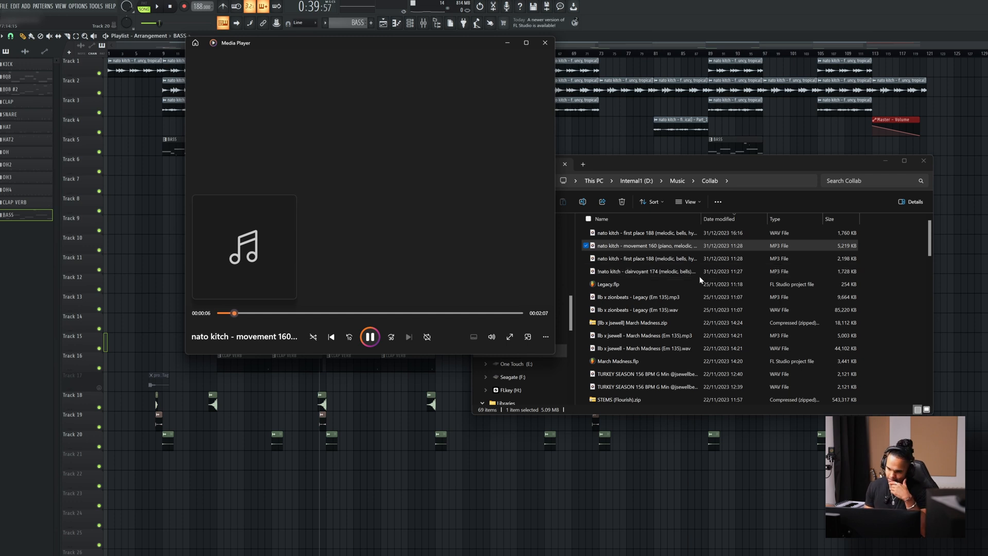
pyautogui.doubleClick(669, 258)
pyautogui.doubleClick(669, 271)
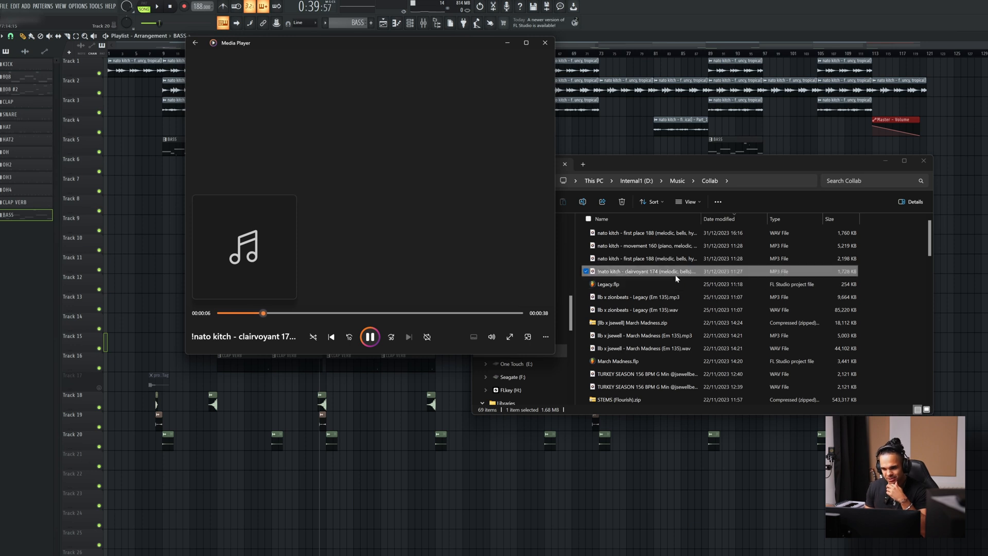
pyautogui.click(695, 169)
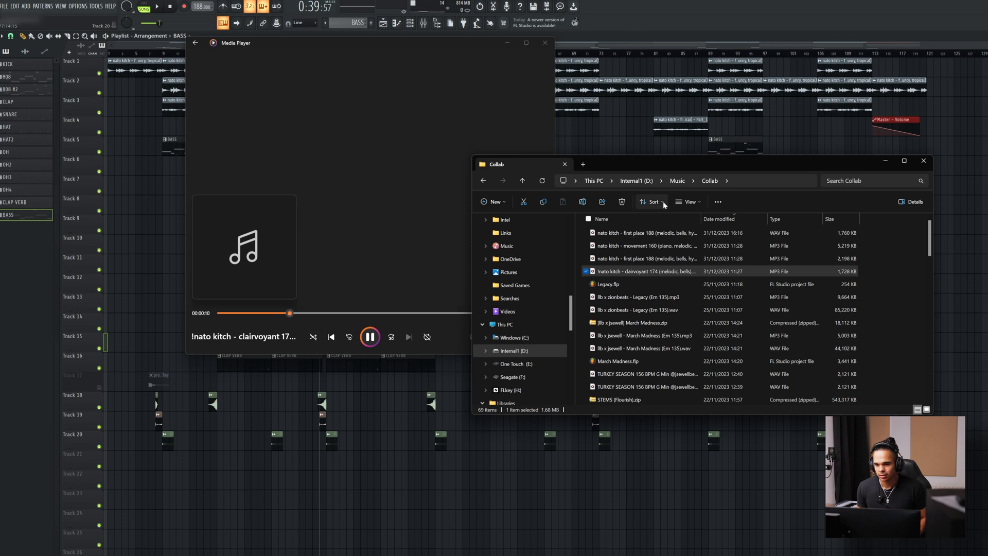
pyautogui.click(446, 163)
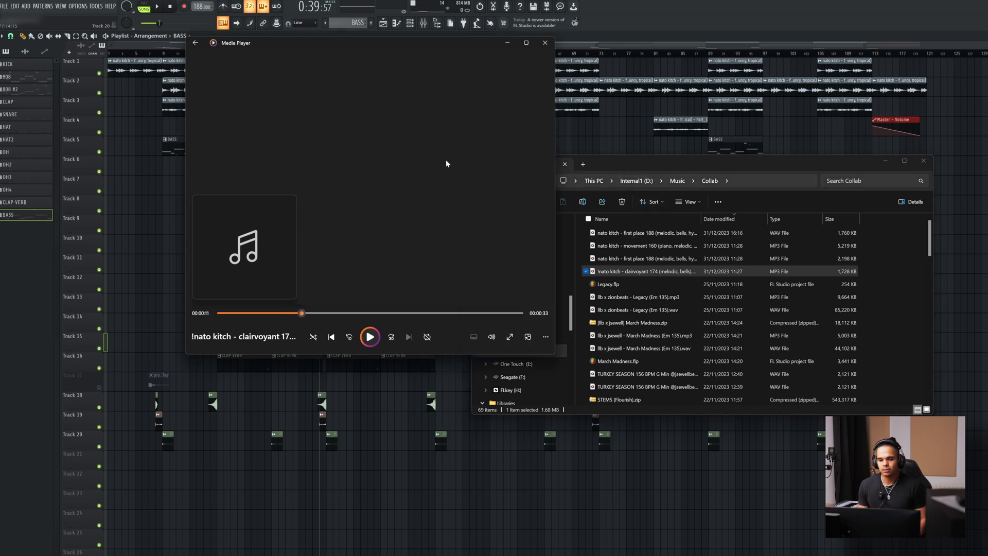
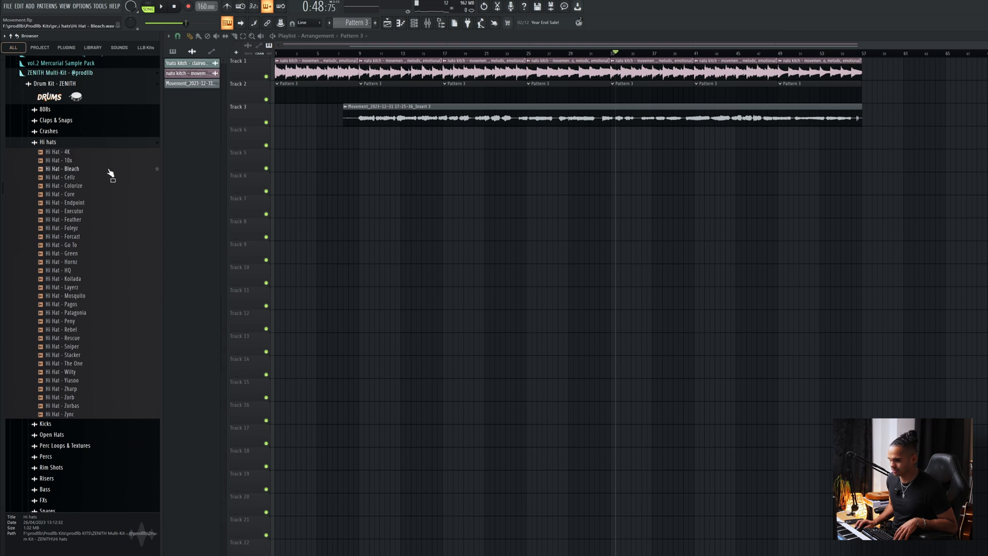
# Audition the Foleyz, Forcazt, Go To, Hornz and HQ hi-hat samples from the ZENITH kit, with the arrangement playing.
pyautogui.click(86, 237)
pyautogui.click(83, 213)
pyautogui.click(85, 229)
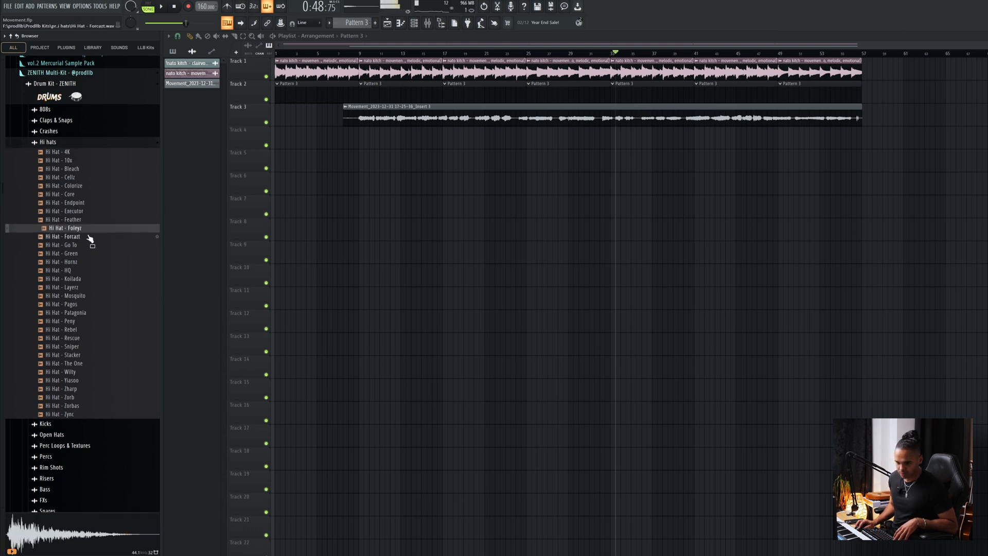
pyautogui.click(88, 246)
pyautogui.press('space')
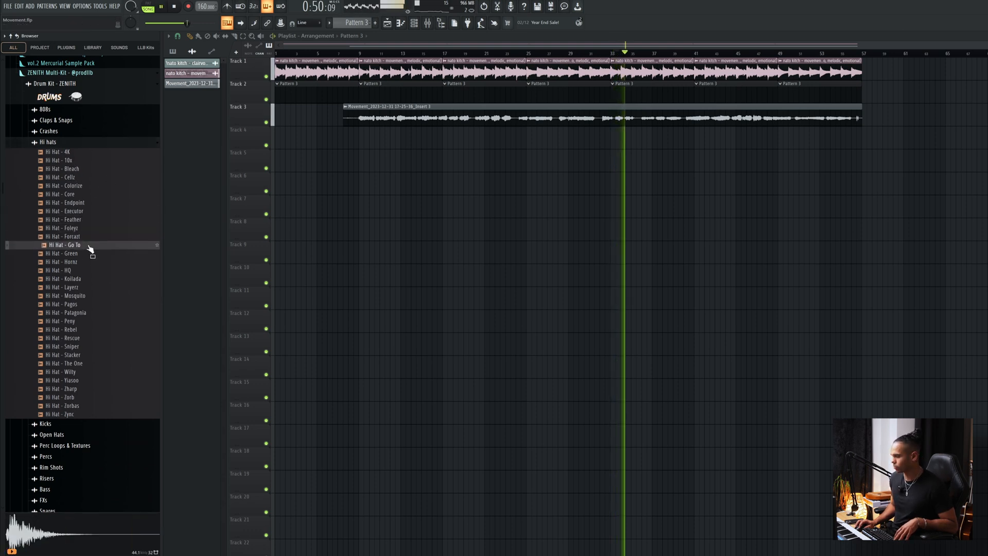
pyautogui.click(93, 263)
pyautogui.click(92, 271)
# Load the Hi Hat - Hornz sample into a new channel and show the channel rack.
pyautogui.click(89, 264)
pyautogui.click(89, 263)
pyautogui.rightClick(89, 264)
pyautogui.click(103, 275)
pyautogui.press('space')
pyautogui.click(453, 107)
pyautogui.press('space')
pyautogui.click(414, 24)
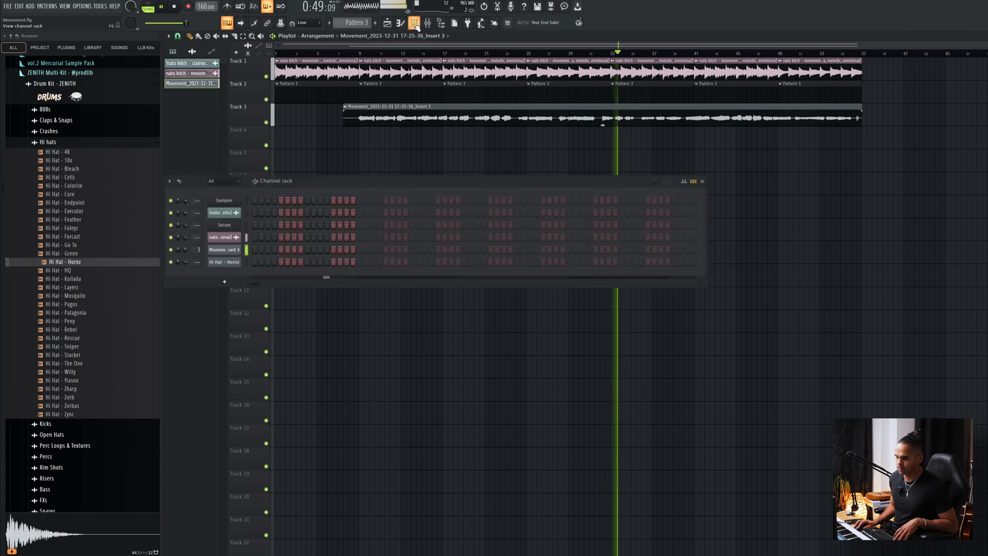
pyautogui.press('space')
# Fill every second step of the Hi Hat - Hornz channel and play the pattern.
pyautogui.rightClick(235, 263)
pyautogui.click(343, 291)
pyautogui.press('space')
pyautogui.press('space')
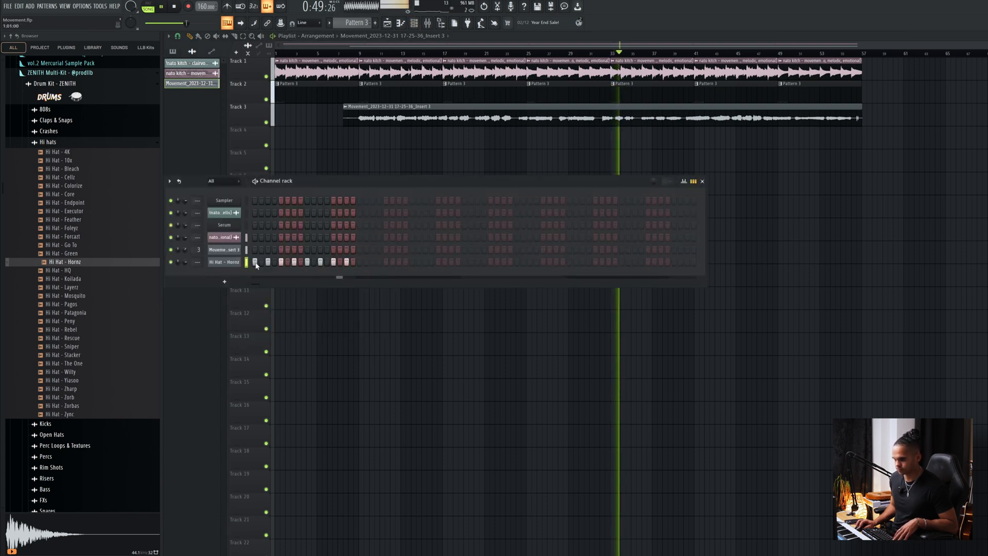
# In the hi-hat's piano roll, duplicate the first bar, duplicate both bars to fill four bars, and return to the playlist.
pyautogui.rightClick(236, 261)
pyautogui.click(255, 266)
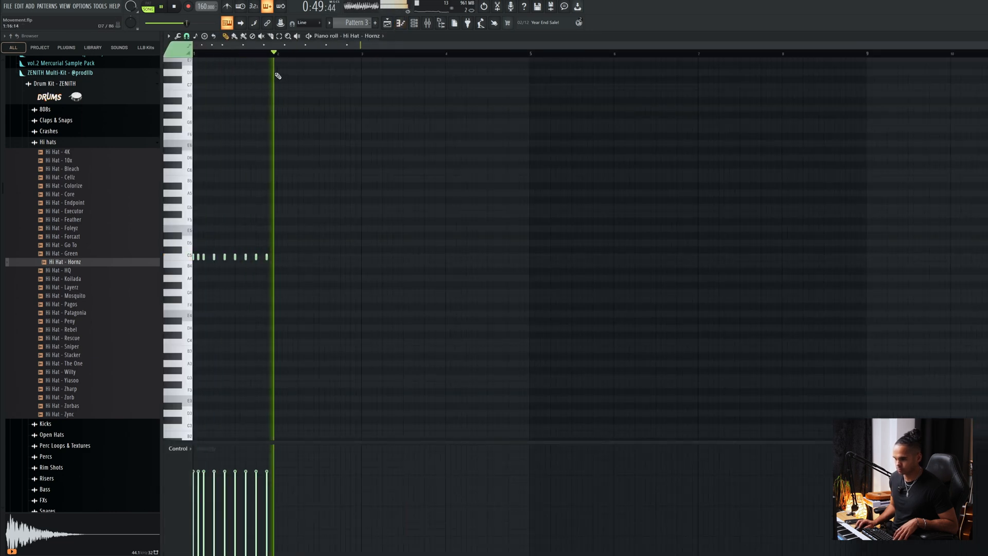
pyautogui.moveTo(278, 58); pyautogui.dragTo(194, 55)
pyautogui.hotkey('ctrl', 'b')
pyautogui.press('space')
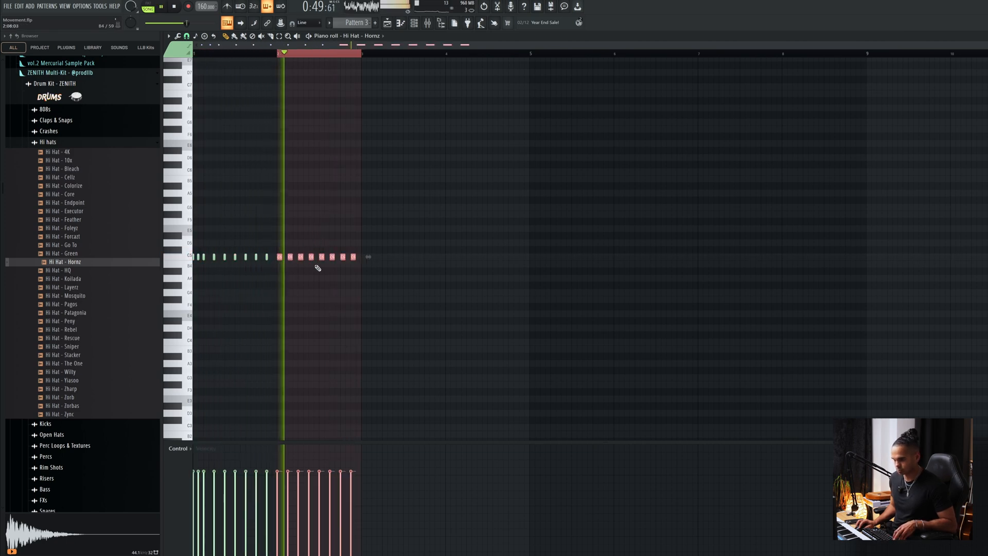
pyautogui.hotkey('ctrl', 'a')
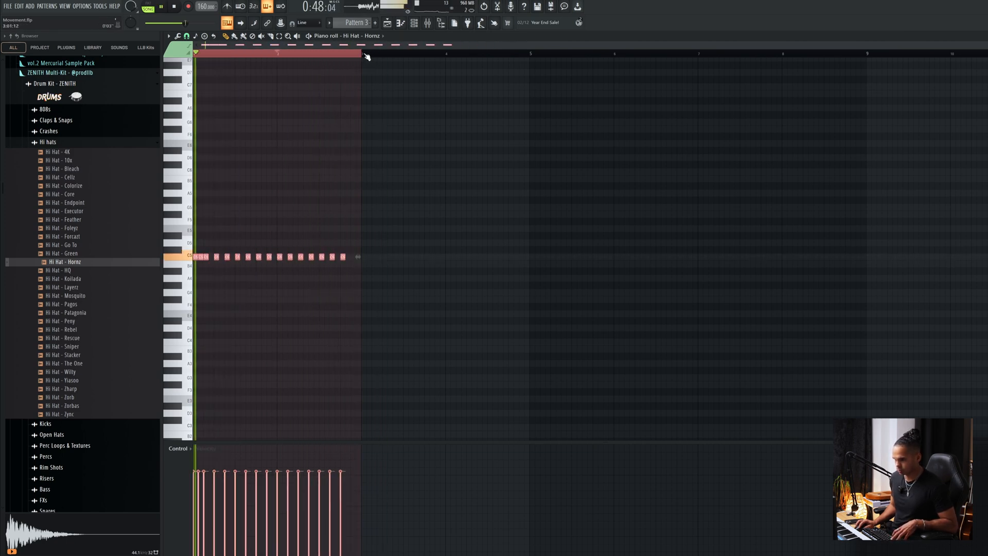
pyautogui.hotkey('ctrl', 'b')
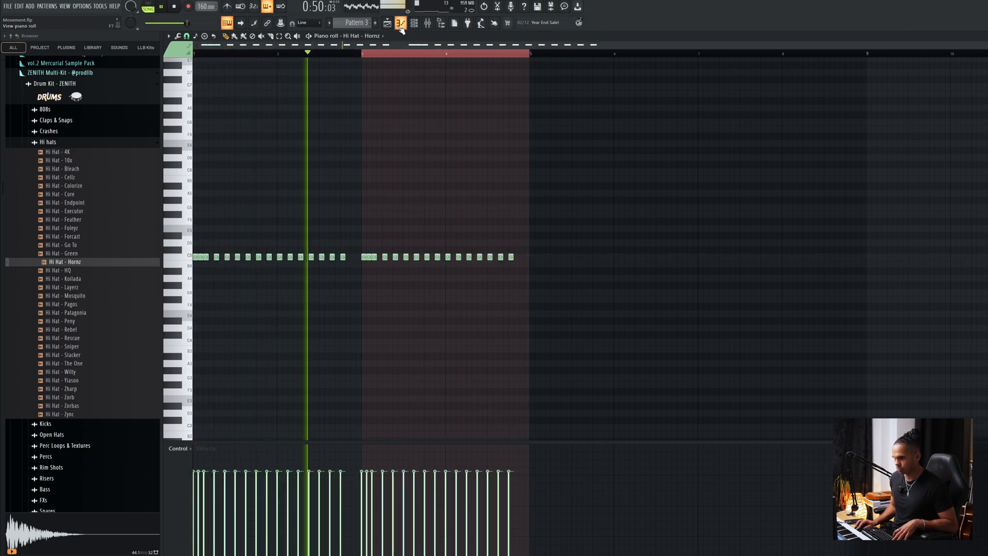
pyautogui.press('F5')
pyautogui.press('space')
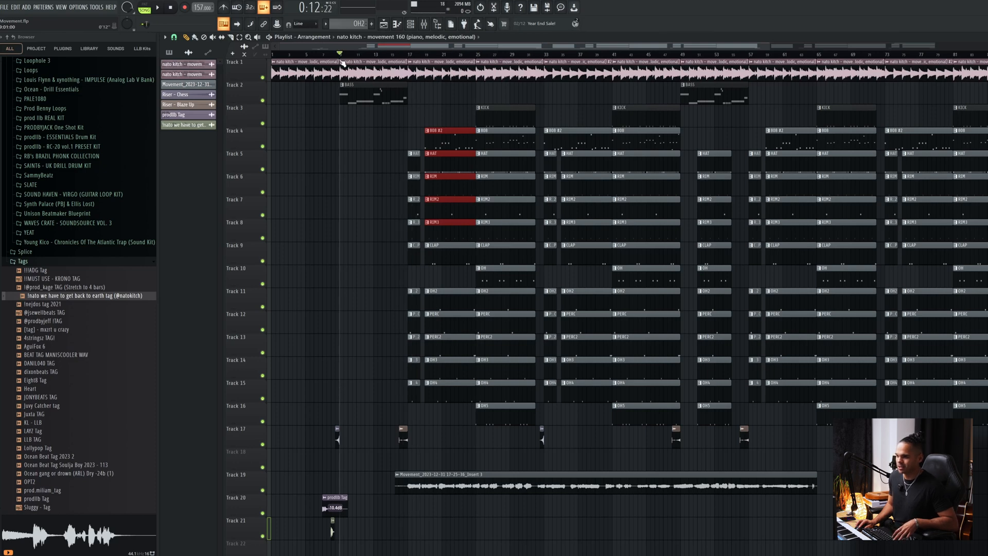
# Play the finished arrangement from near its start and inspect the channel settings of the prodlib Tag clip on Track 20.
pyautogui.press('space')
pyautogui.click(287, 55)
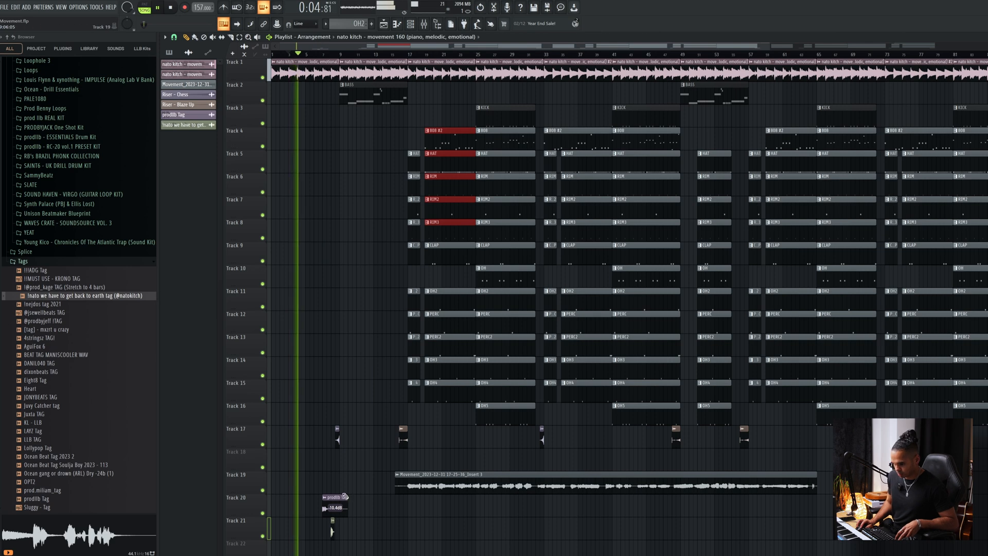
pyautogui.doubleClick(334, 504)
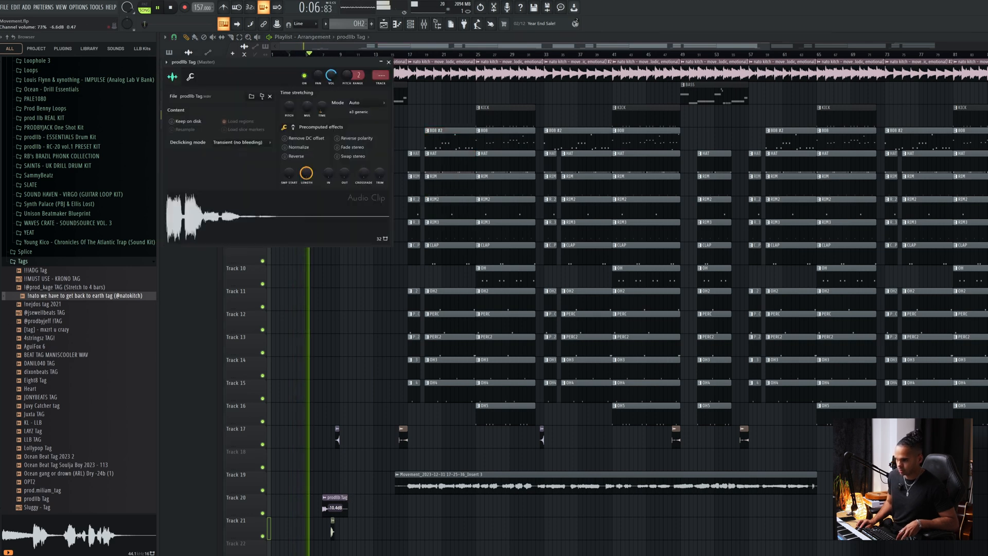
pyautogui.press('Escape')
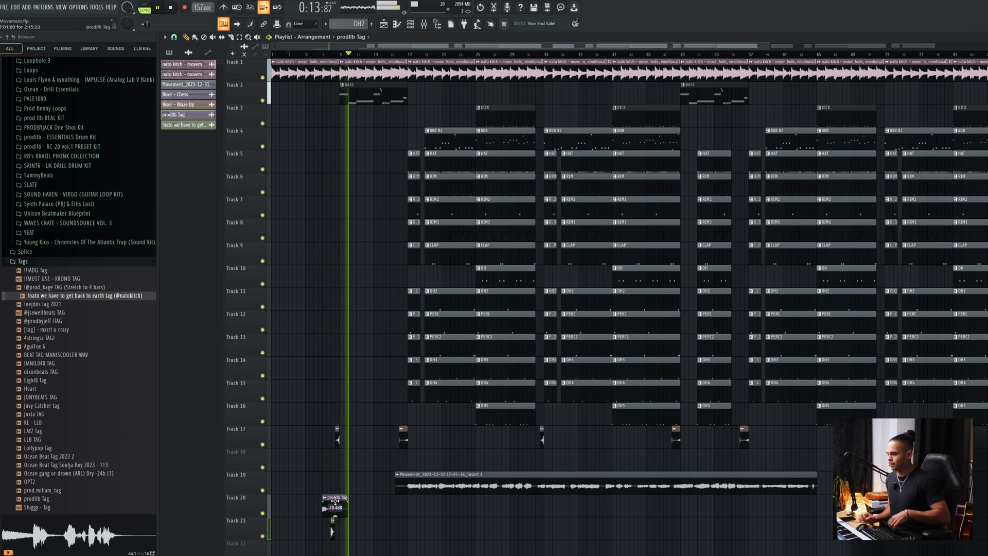
# Examine the notes of the BASS pattern in the piano roll, then return to the playlist.
pyautogui.doubleClick(381, 91)
pyautogui.moveTo(502, 48); pyautogui.dragTo(227, 49)
pyautogui.scroll(-2, 443, 117)
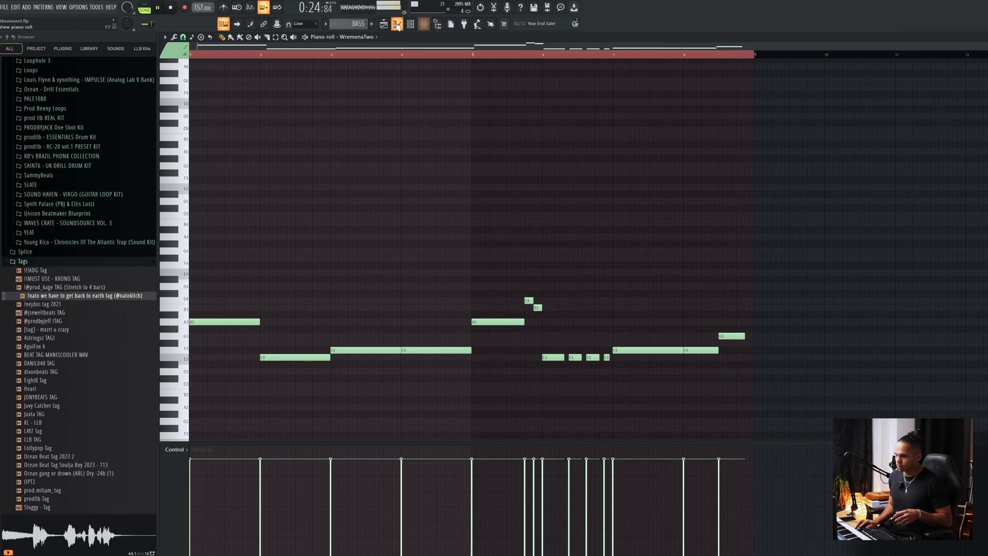
pyautogui.click(384, 25)
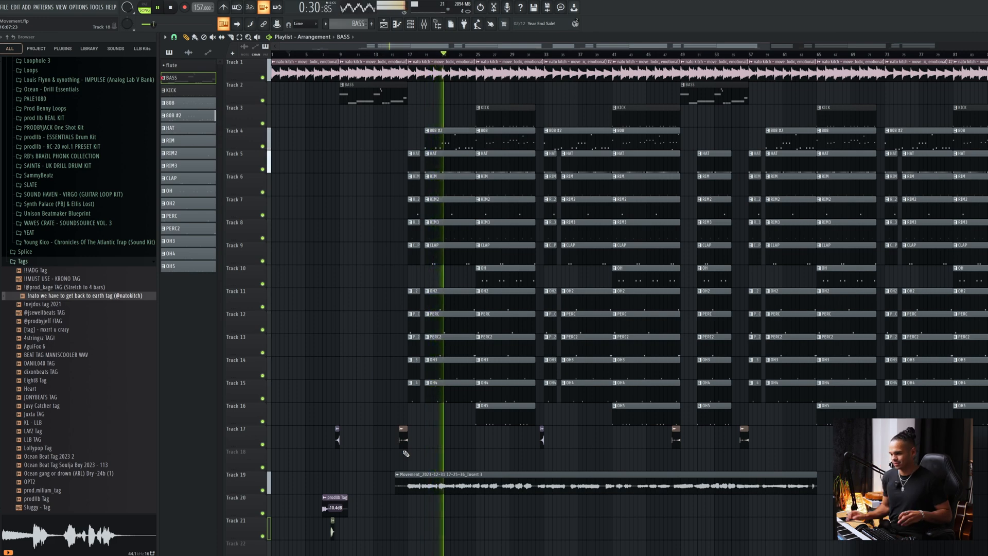
# Mute the Movement recording on Track 19, stop playback and highlight the repeated drum and 808 clips from bar 33 onward.
pyautogui.click(264, 491)
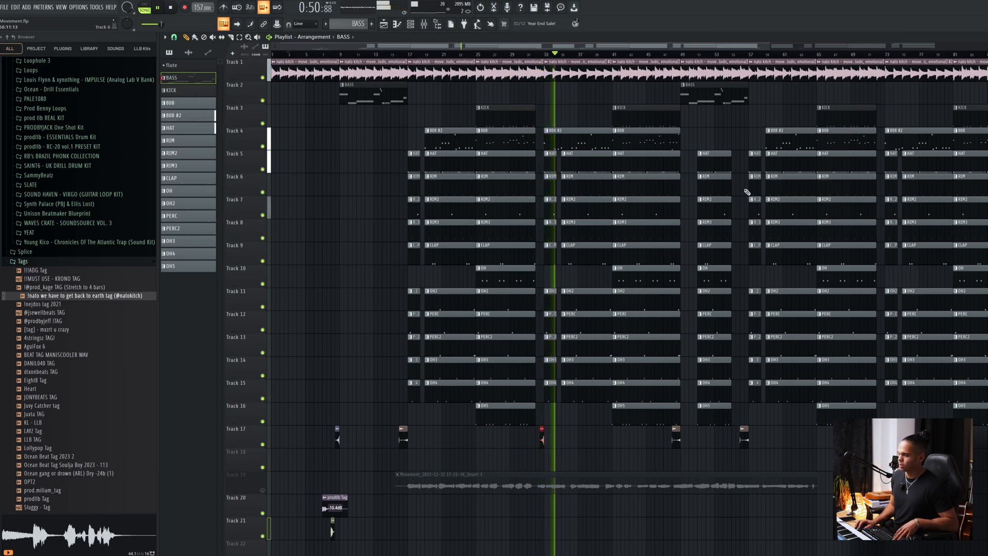
pyautogui.moveTo(560, 106); pyautogui.dragTo(770, 390)
pyautogui.press('space')
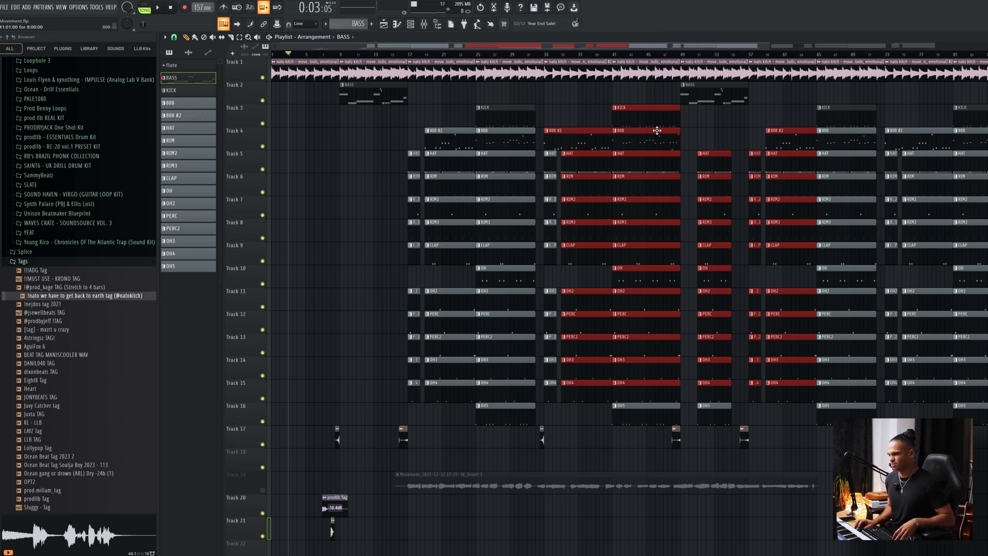
pyautogui.moveTo(559, 104); pyautogui.dragTo(970, 486)
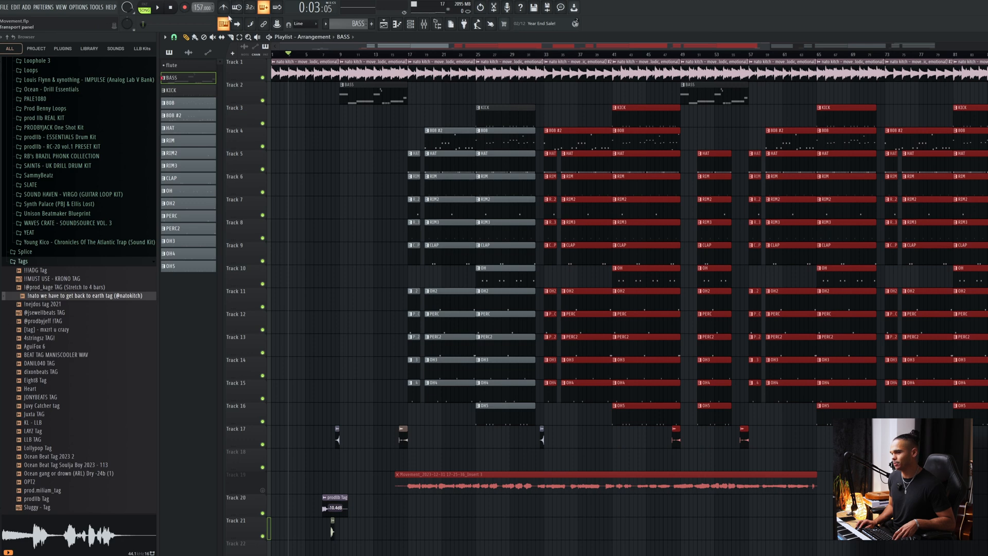
# Highlight the drum and 808 clips between bars 17 and 49, then clear the selection.
pyautogui.moveTo(646, 104); pyautogui.dragTo(403, 401)
pyautogui.scroll(2, 464, 210)
pyautogui.scroll(1, 464, 210)
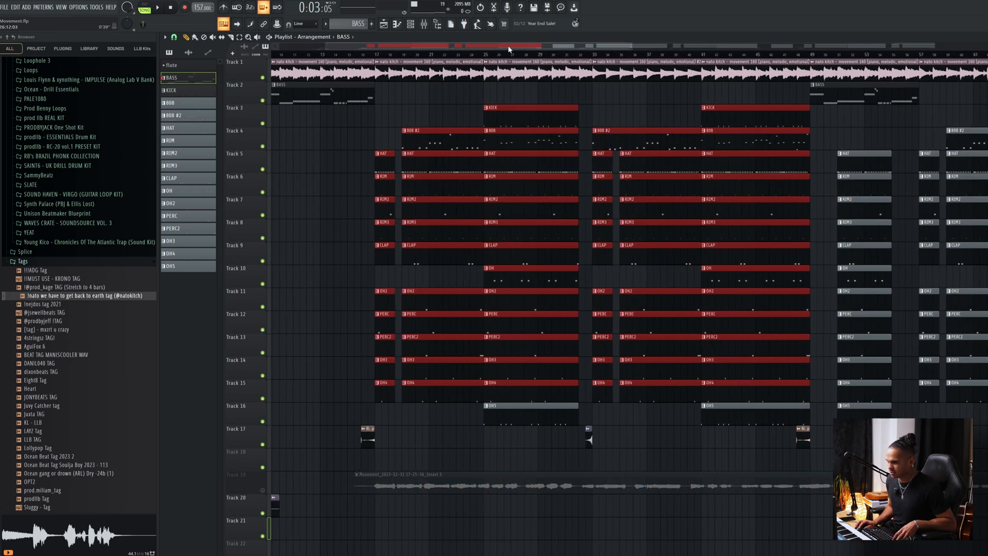
pyautogui.moveTo(508, 45); pyautogui.dragTo(459, 45)
pyautogui.scroll(-3, 573, 163)
pyautogui.scroll(-1, 573, 163)
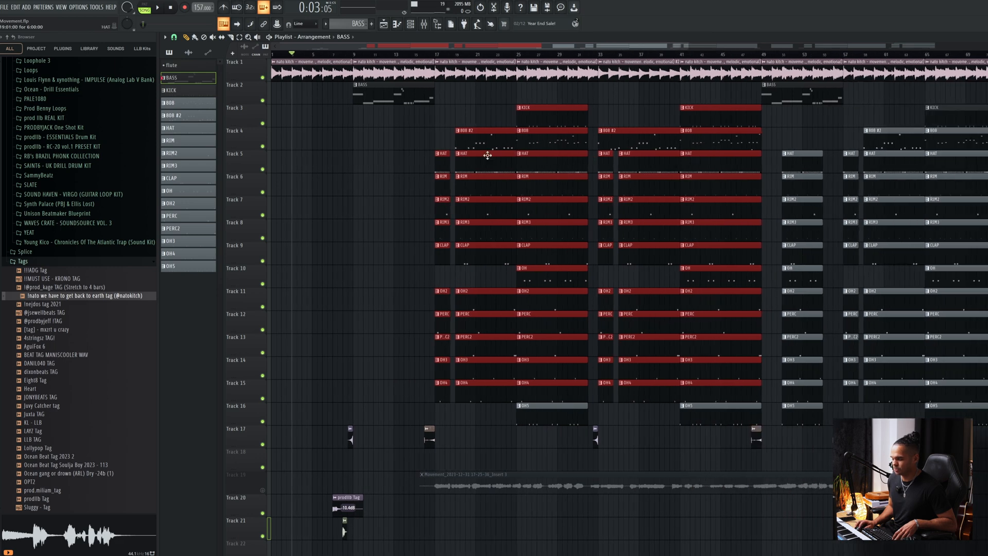
pyautogui.click(469, 105)
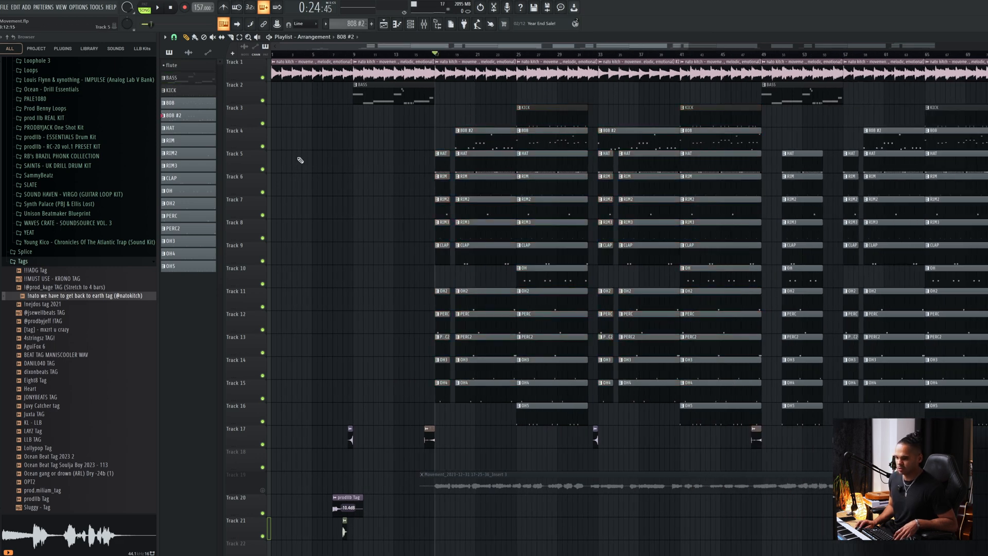
# Solo the 808 on Track 4, re-enable Tracks 1 to 3 and set bars 25 to 33 as the playback selection.
pyautogui.click(263, 146)
pyautogui.click(263, 146)
pyautogui.rightClick(263, 146)
pyautogui.click(262, 123)
pyautogui.click(263, 77)
pyautogui.click(263, 101)
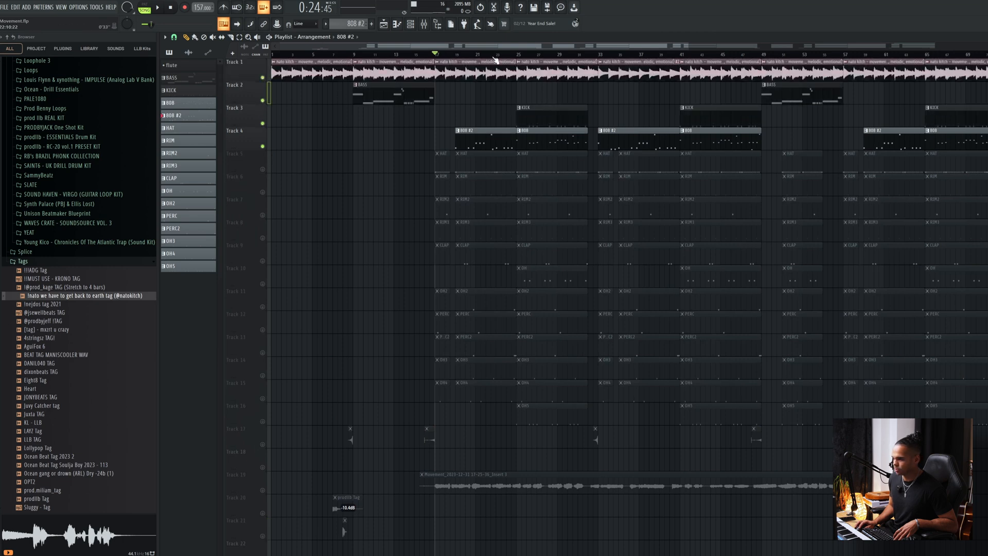
pyautogui.moveTo(524, 60); pyautogui.dragTo(600, 68)
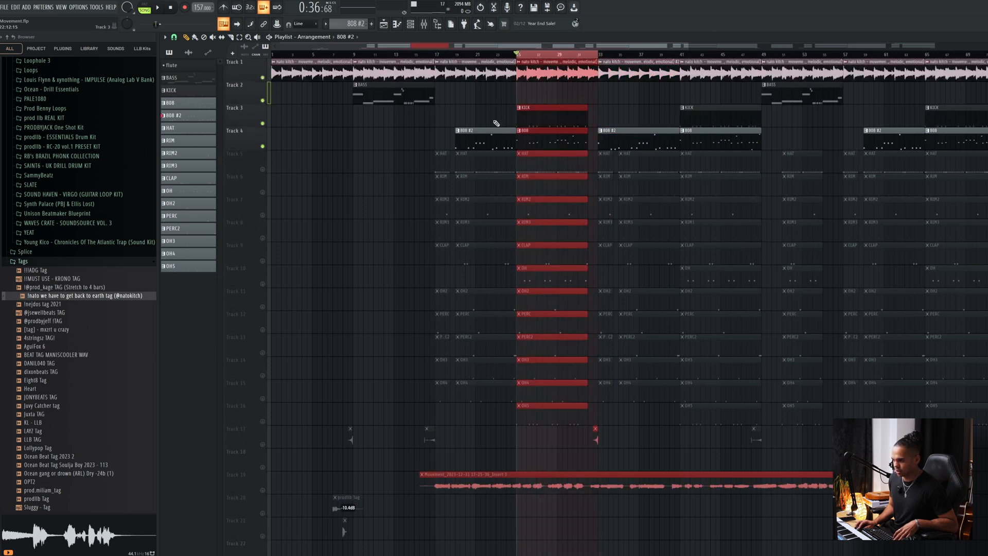
# Open the 808 pattern in the piano roll and raise the low note at bar 8 by two octaves.
pyautogui.doubleClick(545, 139)
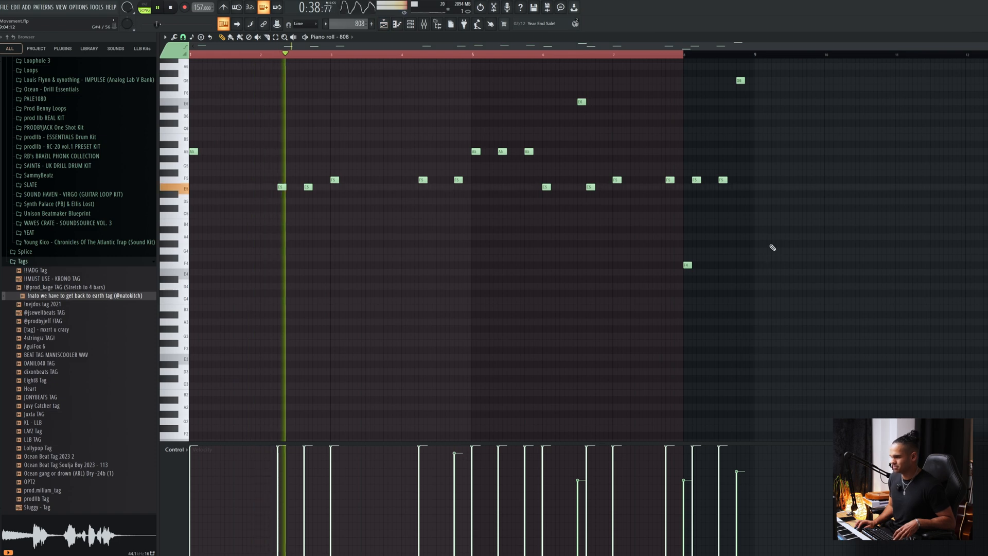
pyautogui.moveTo(719, 252); pyautogui.dragTo(677, 273)
pyautogui.hotkey('ctrl', 'Up')
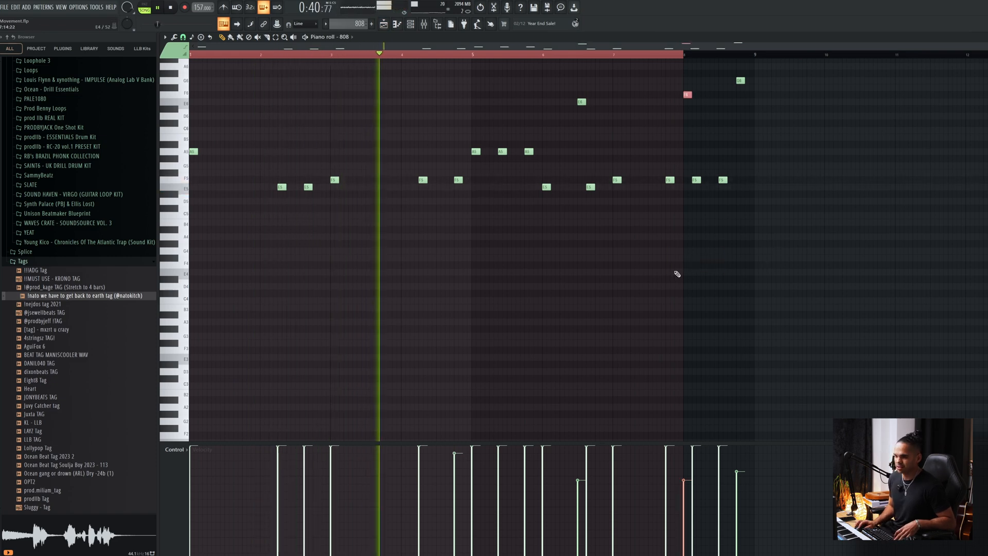
# Look over the mixer, stop playback, examine the KICK pattern's notes in the piano roll and return to the playlist.
pyautogui.press('F9')
pyautogui.press('space')
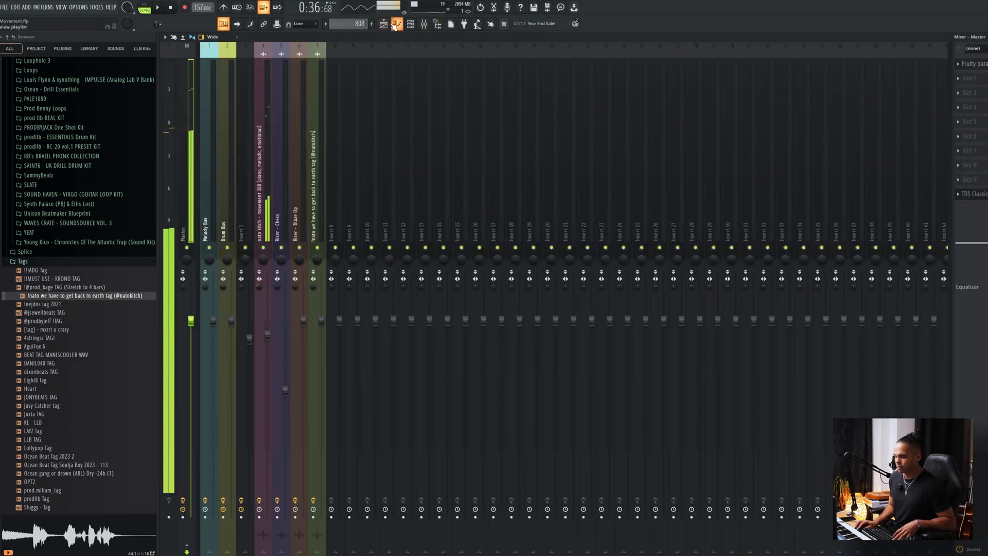
pyautogui.click(384, 24)
pyautogui.doubleClick(552, 120)
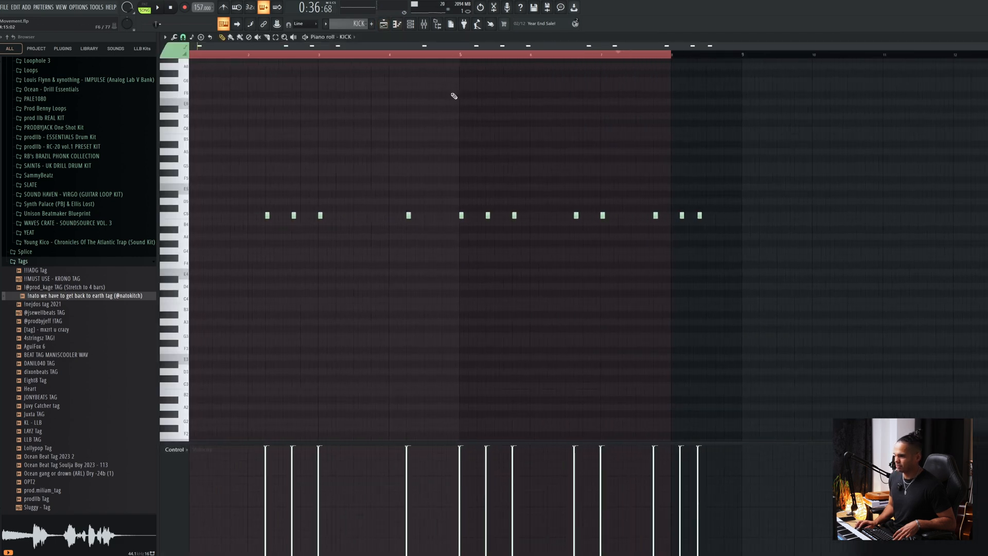
pyautogui.click(385, 25)
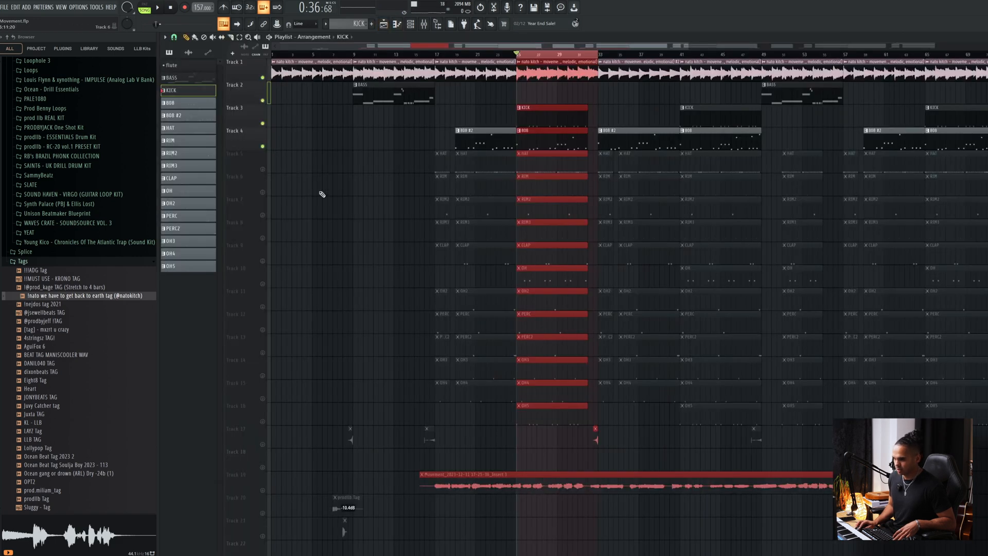
# Examine the HAT pattern in the piano roll, highlighting all its notes and then its first four bars, and check the channel rack.
pyautogui.press('space')
pyautogui.doubleClick(531, 164)
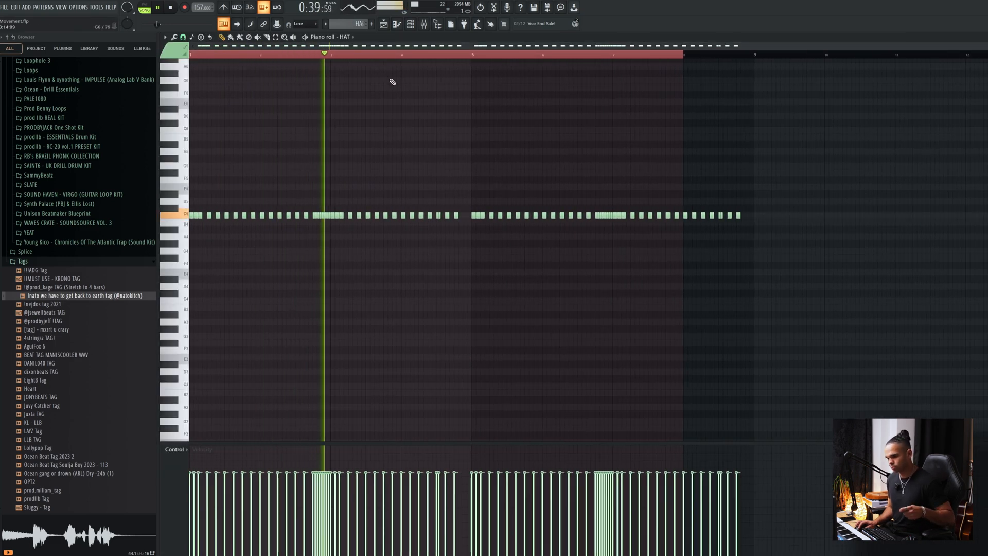
pyautogui.moveTo(759, 192); pyautogui.dragTo(211, 227)
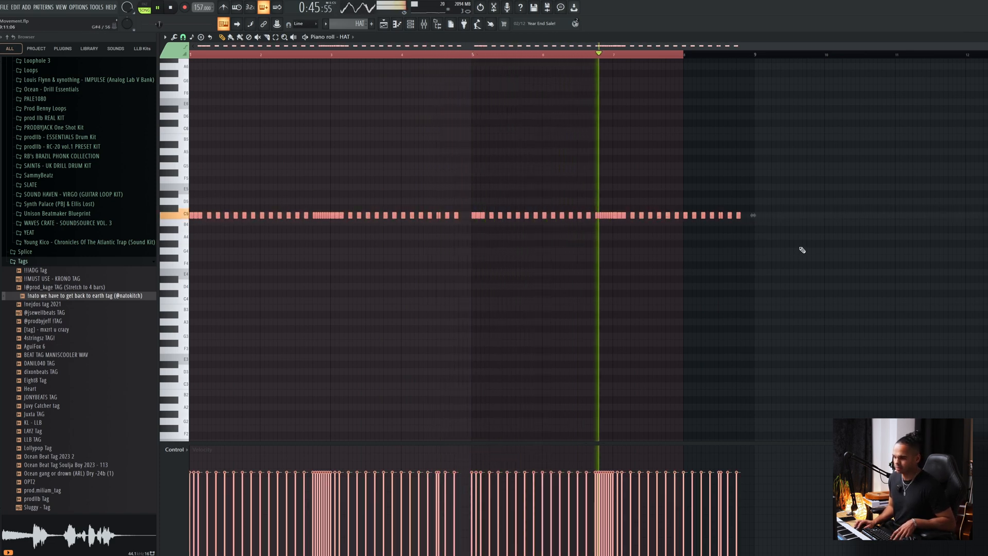
pyautogui.click(693, 64)
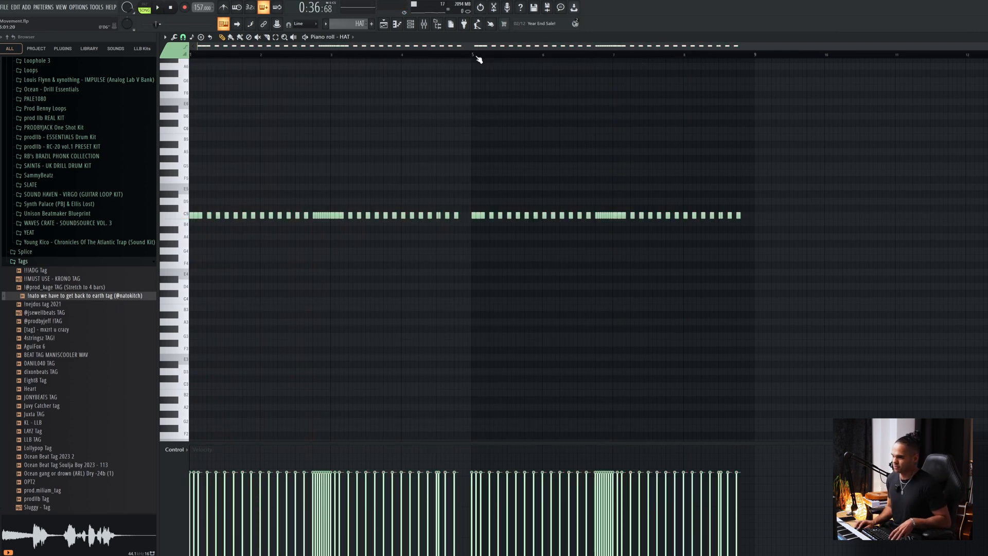
pyautogui.moveTo(440, 60); pyautogui.dragTo(2, 87)
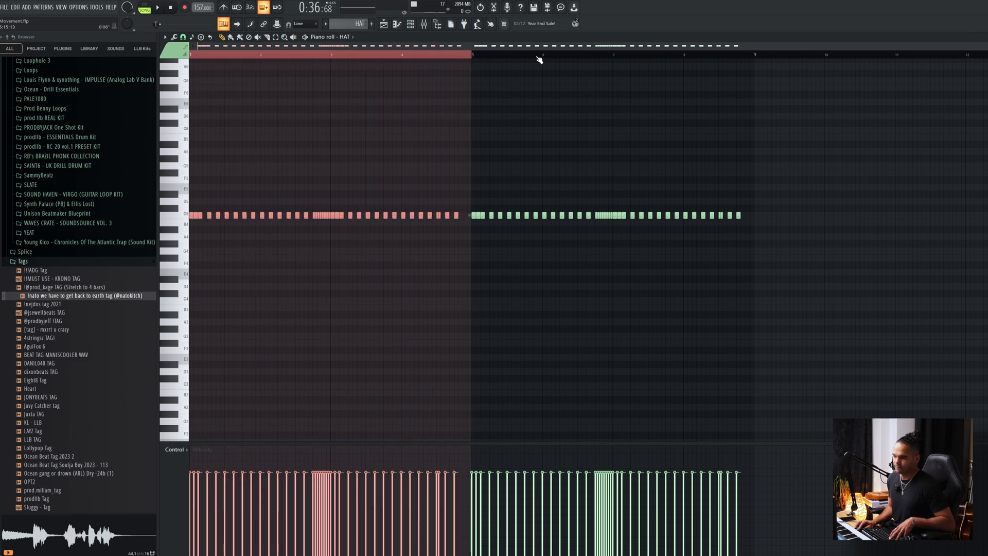
pyautogui.click(418, 24)
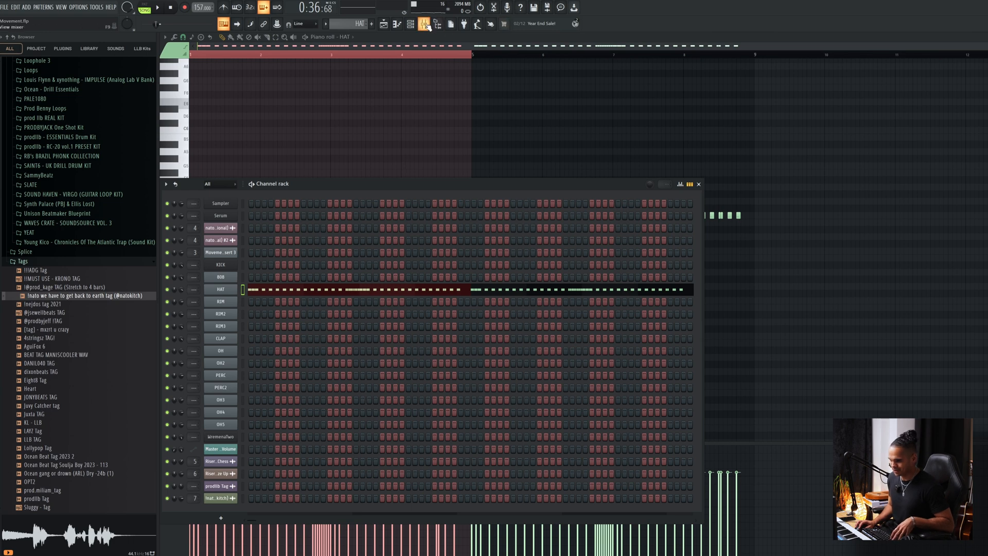
pyautogui.click(384, 25)
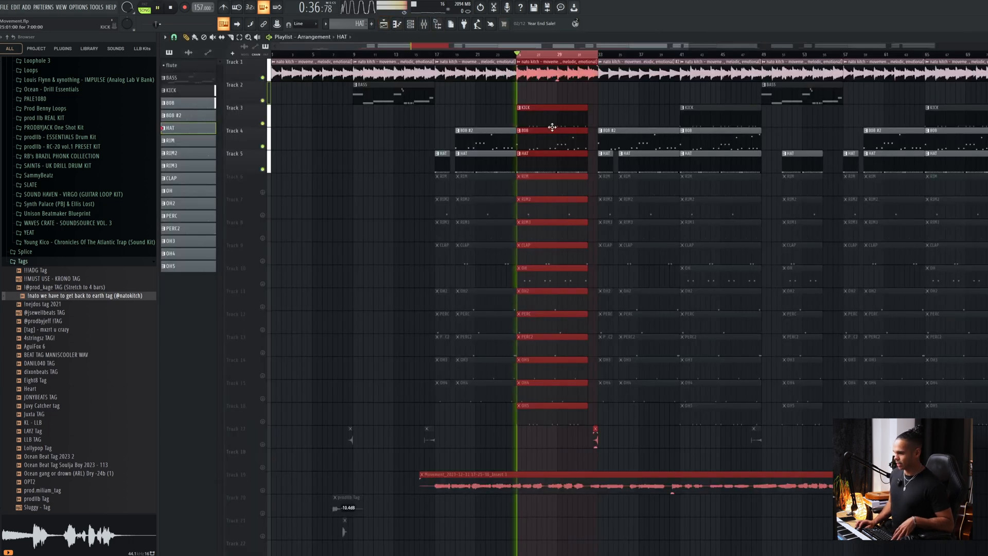
# Unmute the RIM, RIM2 and RIM3 clips on Tracks 6 to 8 and play bars 25 to 33.
pyautogui.click(263, 215)
pyautogui.press('space')
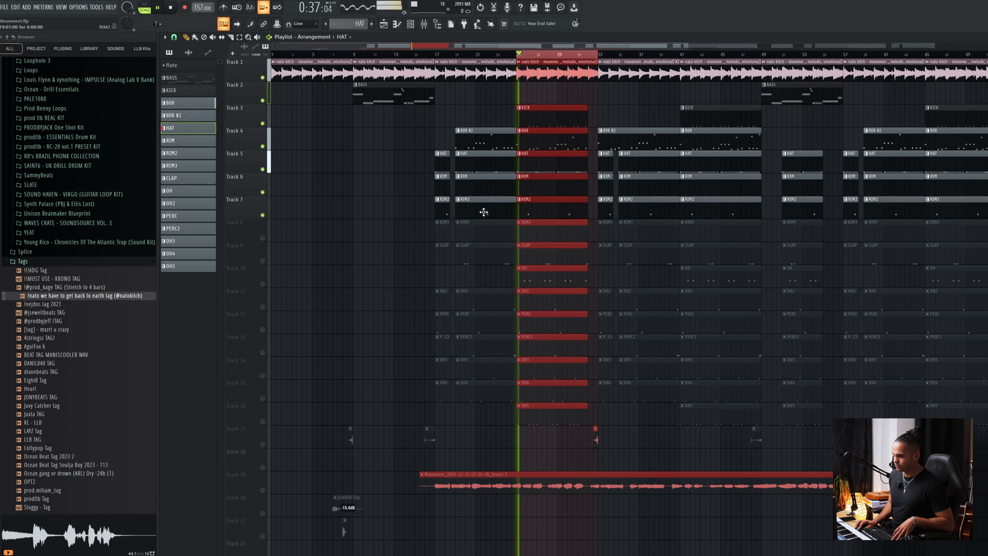
pyautogui.click(263, 239)
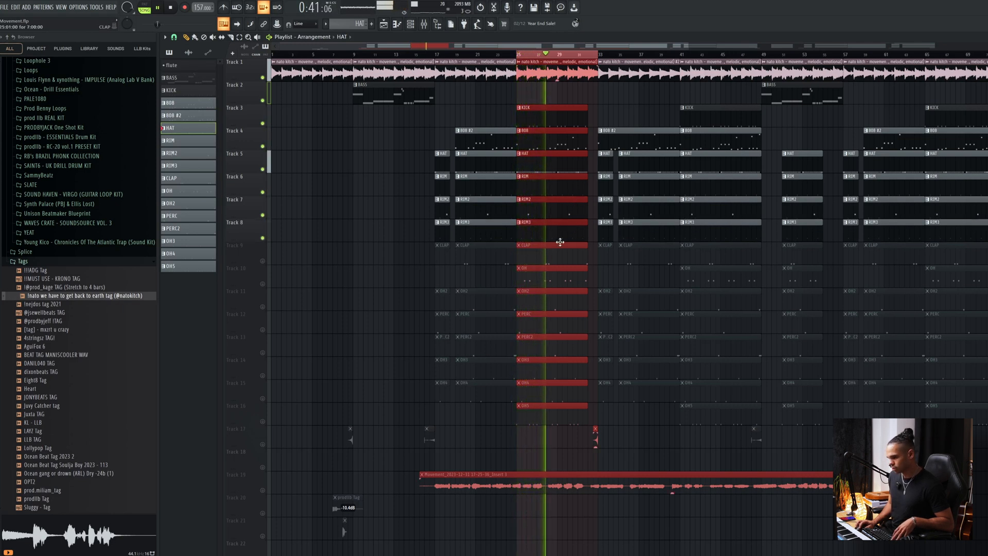
# Restart playback of the selected bars 25 to 33 and unmute the CLAP clips on Track 9.
pyautogui.press('space')
pyautogui.press('space')
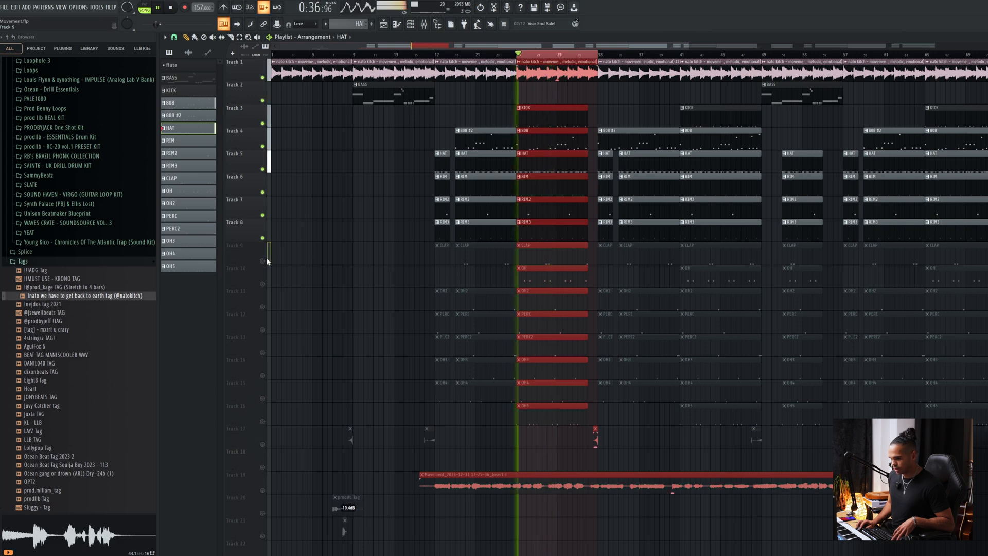
pyautogui.click(267, 262)
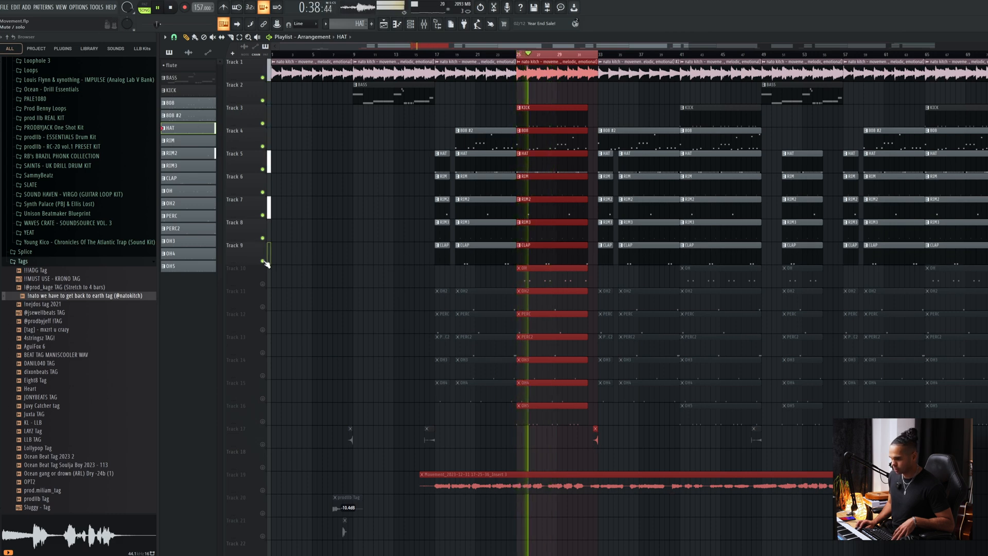
# Examine the CLAP pattern in the piano roll, highlighting its first pair of notes, and return to the playlist with playback stopped.
pyautogui.doubleClick(547, 260)
pyautogui.moveTo(555, 48); pyautogui.dragTo(253, 121)
pyautogui.moveTo(500, 183); pyautogui.dragTo(373, 234)
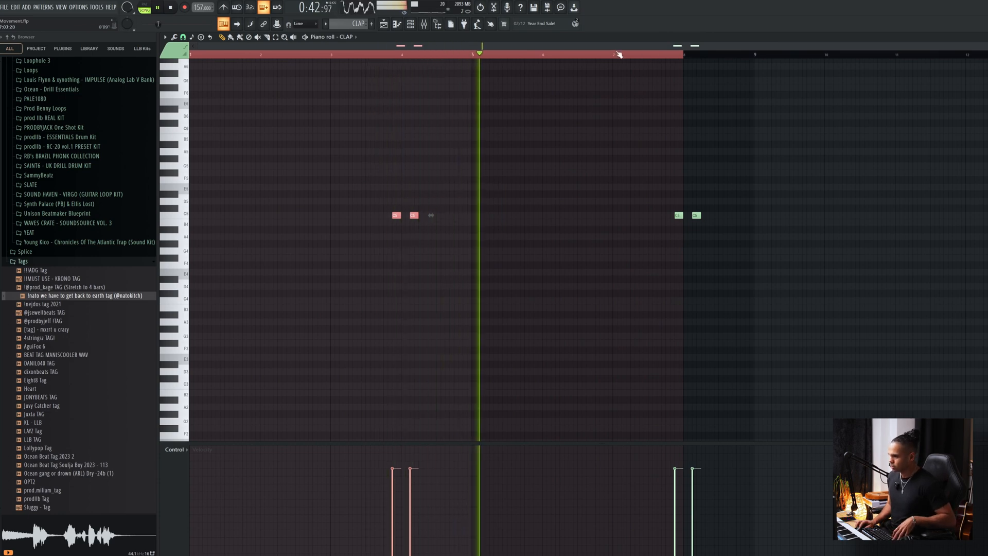
pyautogui.click(397, 27)
pyautogui.press('space')
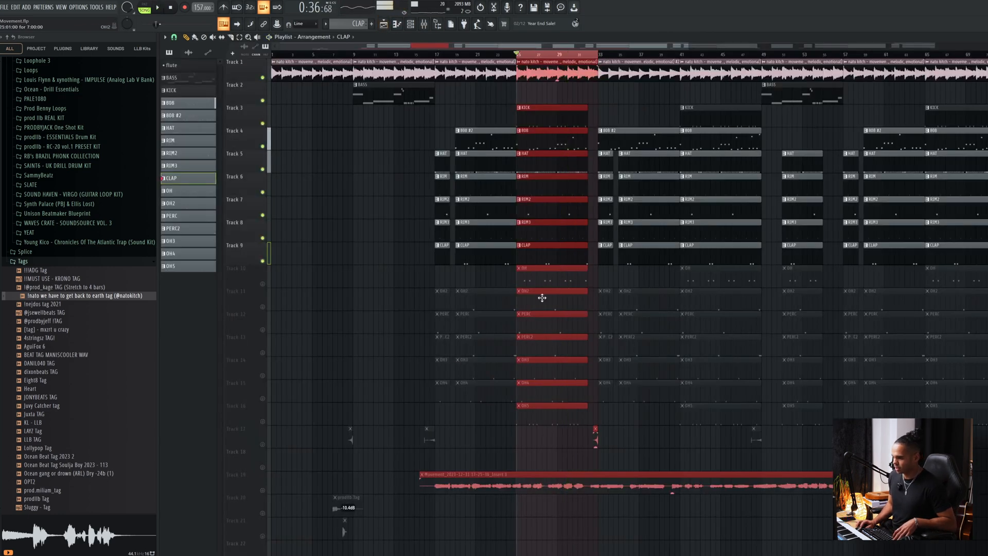
# Unmute the OH and OH2 clips on Tracks 10 and 11, start playback and examine the OH pattern in the piano roll.
pyautogui.click(263, 285)
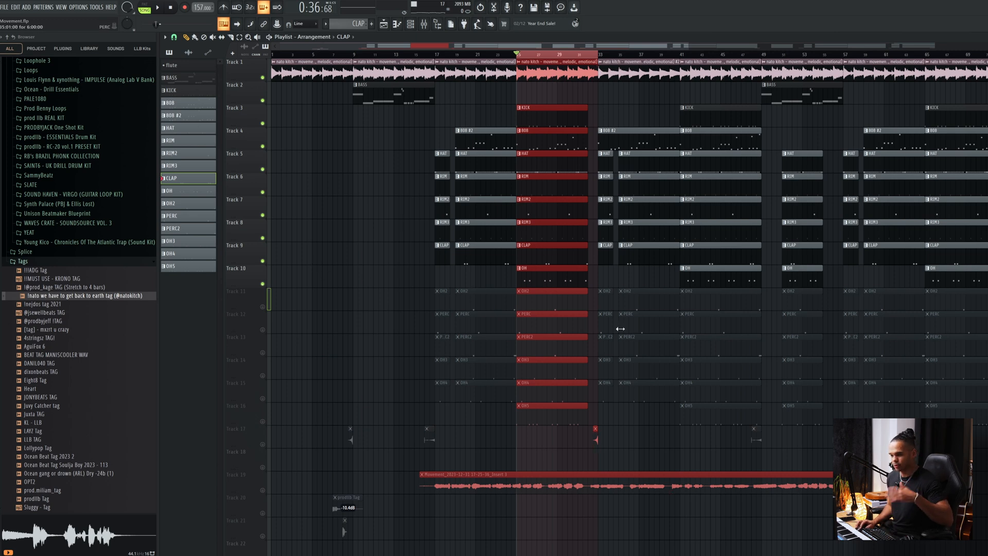
pyautogui.moveTo(550, 324); pyautogui.dragTo(548, 346)
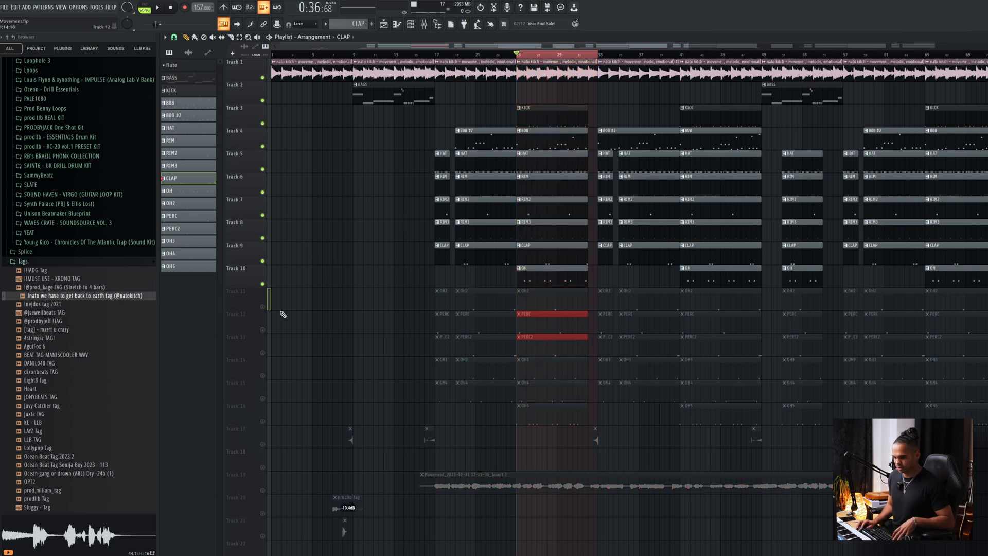
pyautogui.click(261, 307)
pyautogui.press('space')
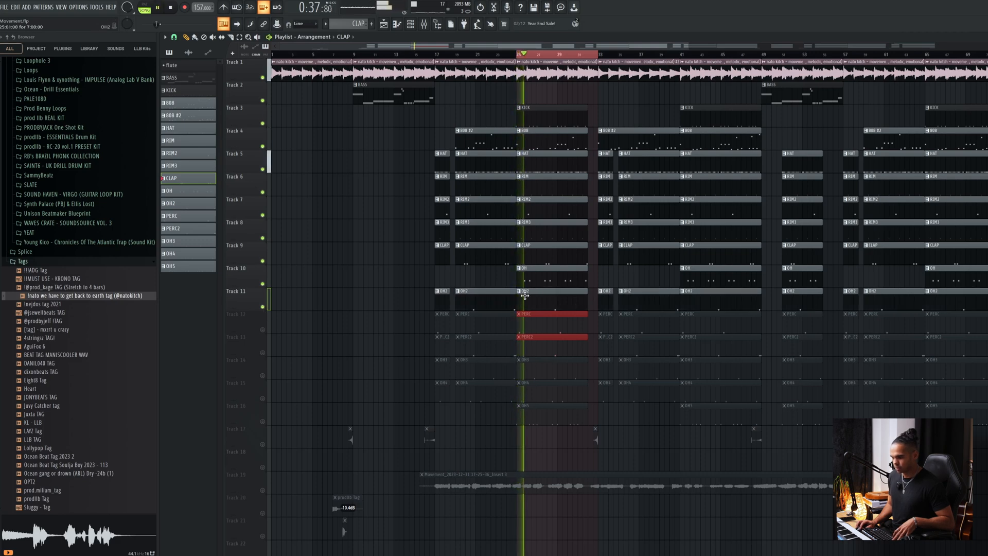
pyautogui.doubleClick(558, 279)
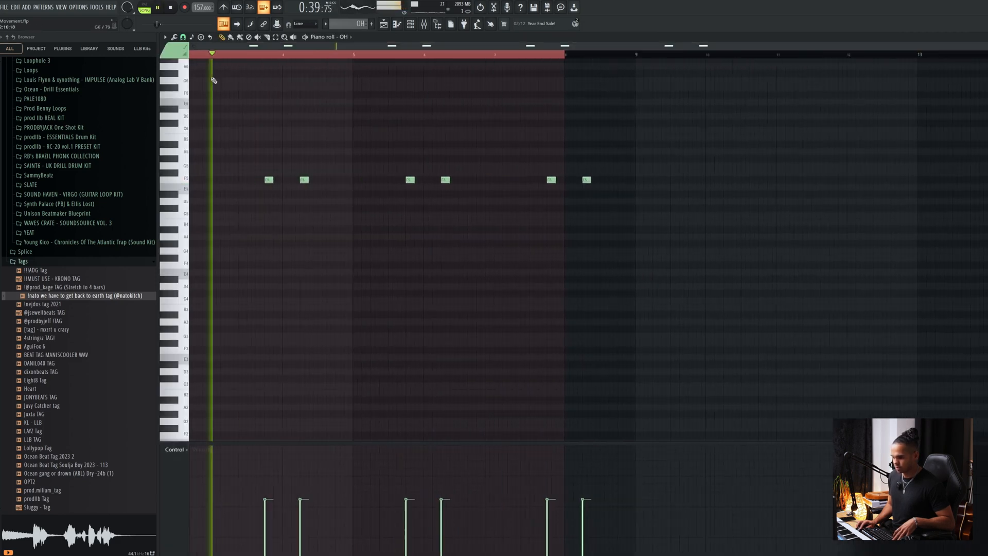
pyautogui.click(383, 24)
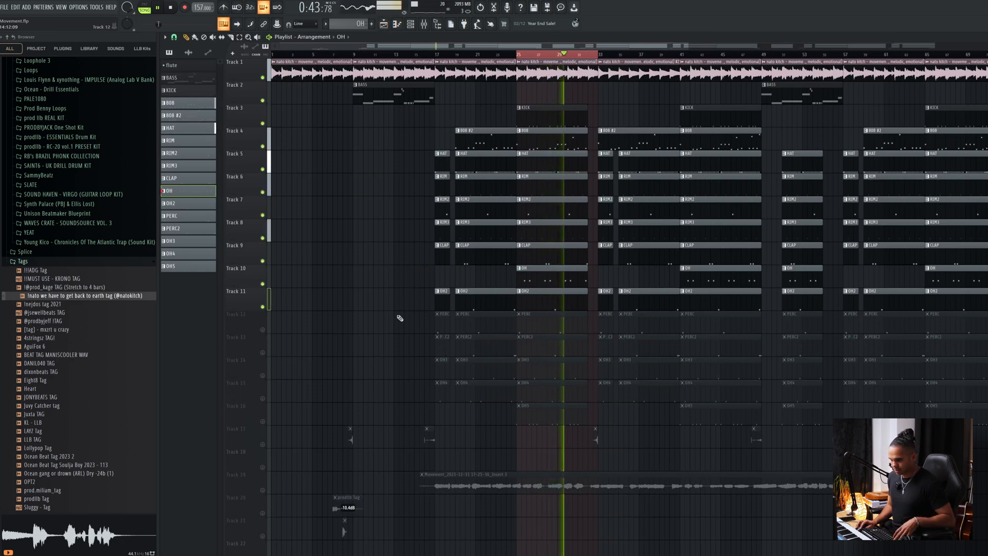
# Unmute the PERC and PERC2 clips on Tracks 12 and 13, replaying the looped section from bar 25 after each one.
pyautogui.click(262, 330)
pyautogui.press('space')
pyautogui.press('space')
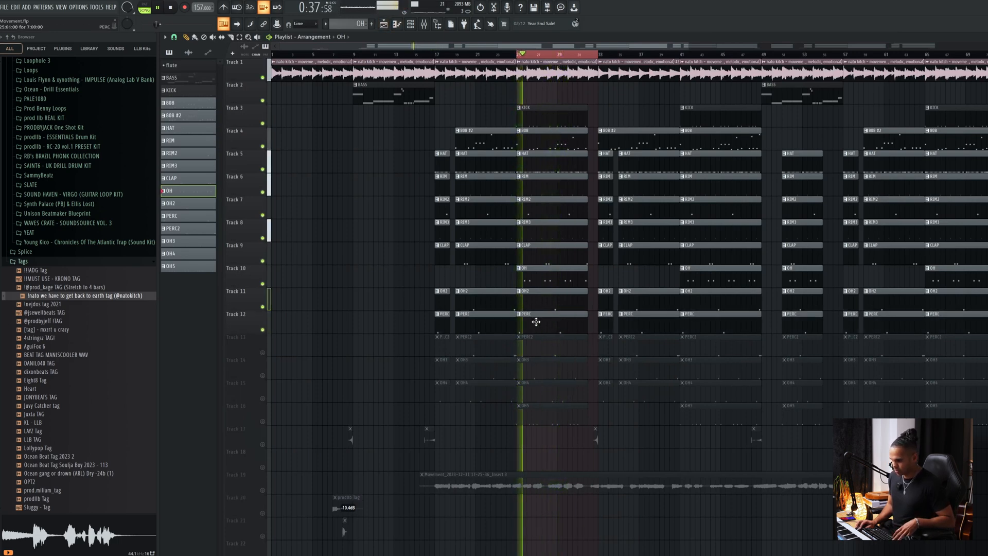
pyautogui.click(263, 353)
pyautogui.press('space')
pyautogui.press('space')
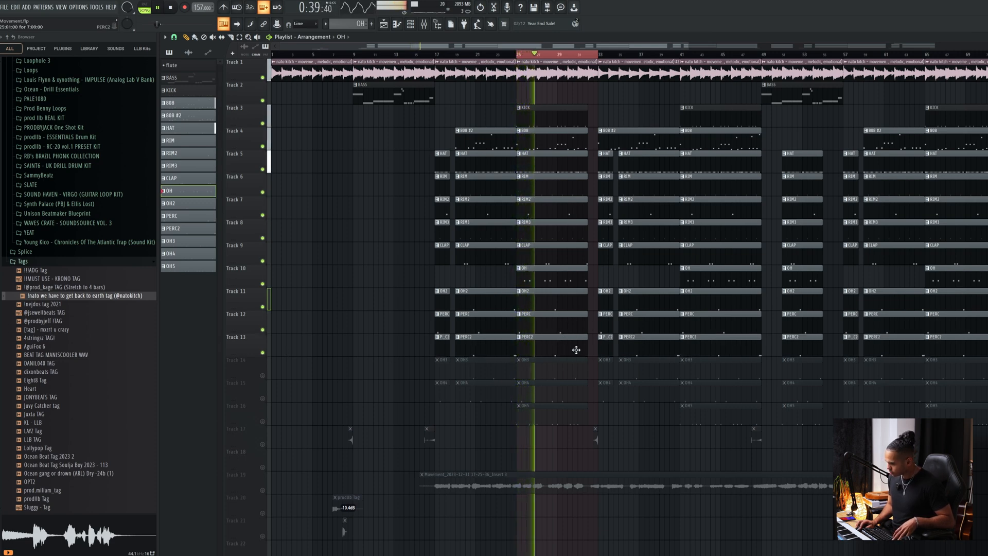
# Unmute the OH3, OH4 and OH5 clips on Tracks 14 to 16 during playback, stop and highlight these clips in the looped section.
pyautogui.click(263, 376)
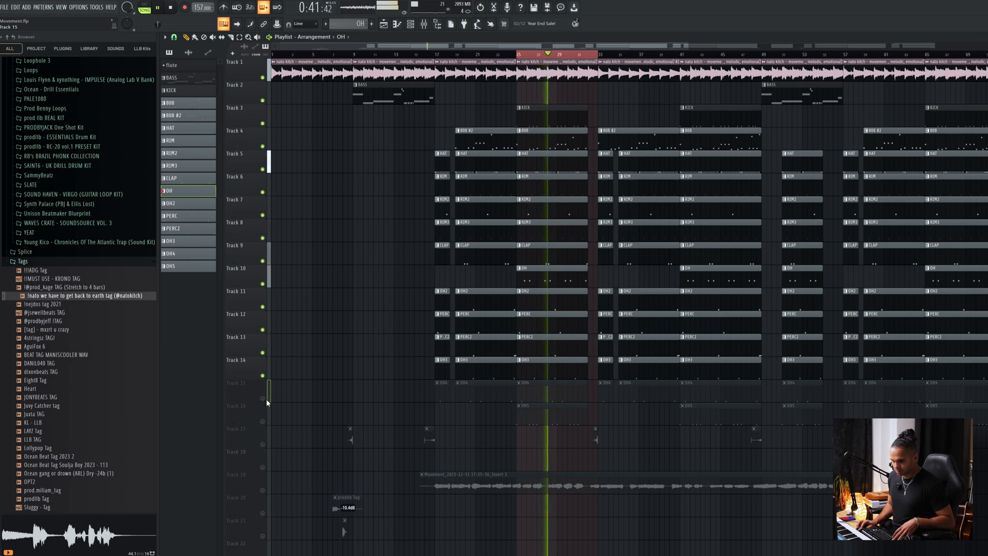
pyautogui.click(262, 399)
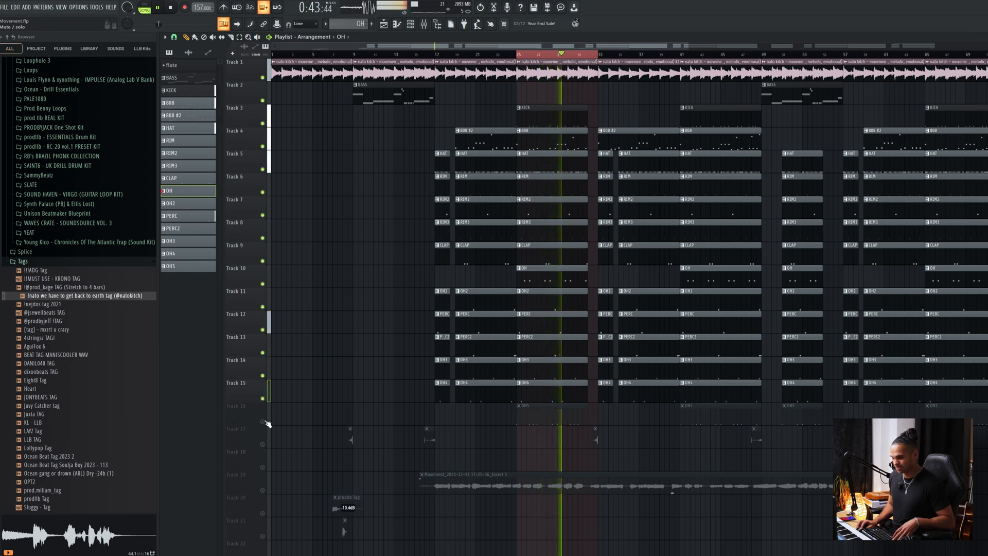
pyautogui.click(262, 421)
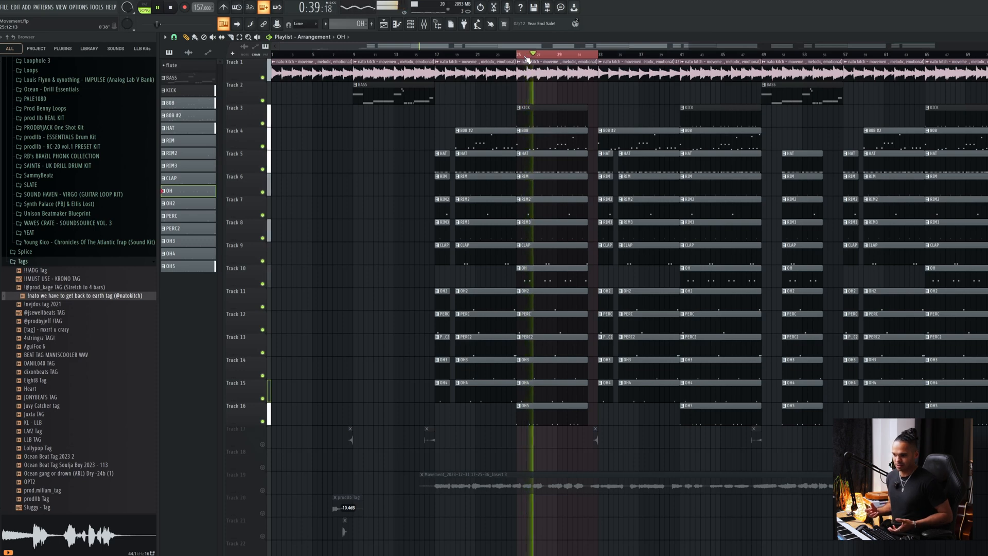
pyautogui.press('space')
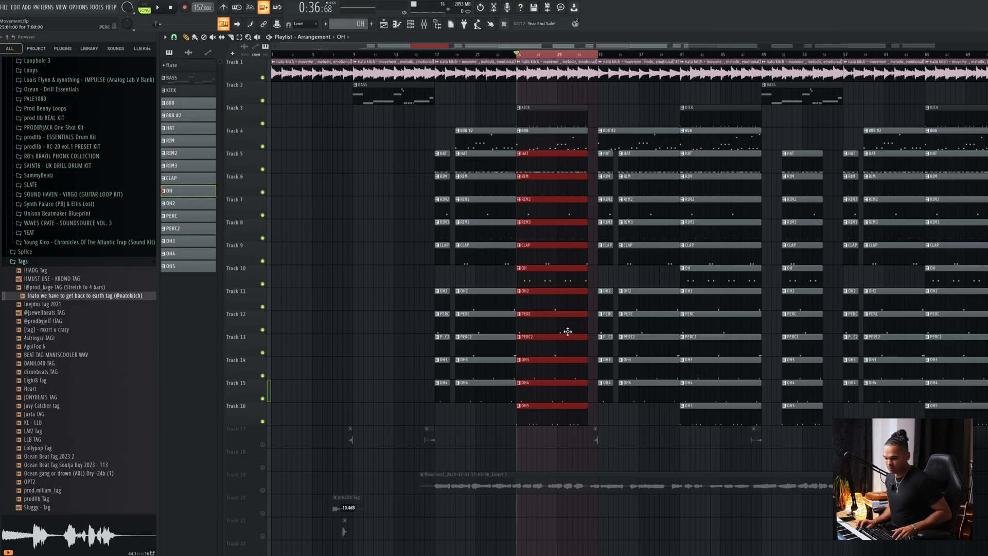
pyautogui.moveTo(563, 381); pyautogui.dragTo(565, 421)
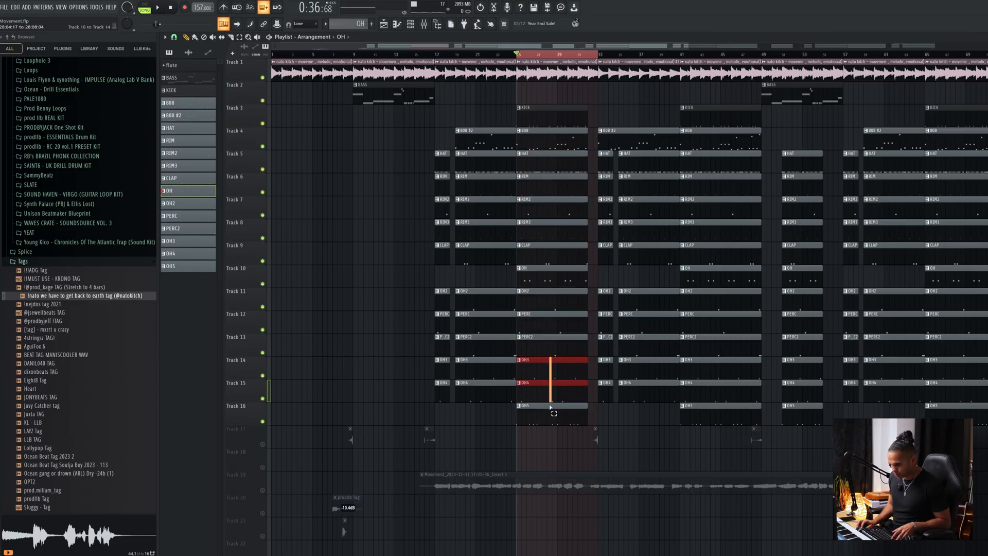
pyautogui.click(553, 140)
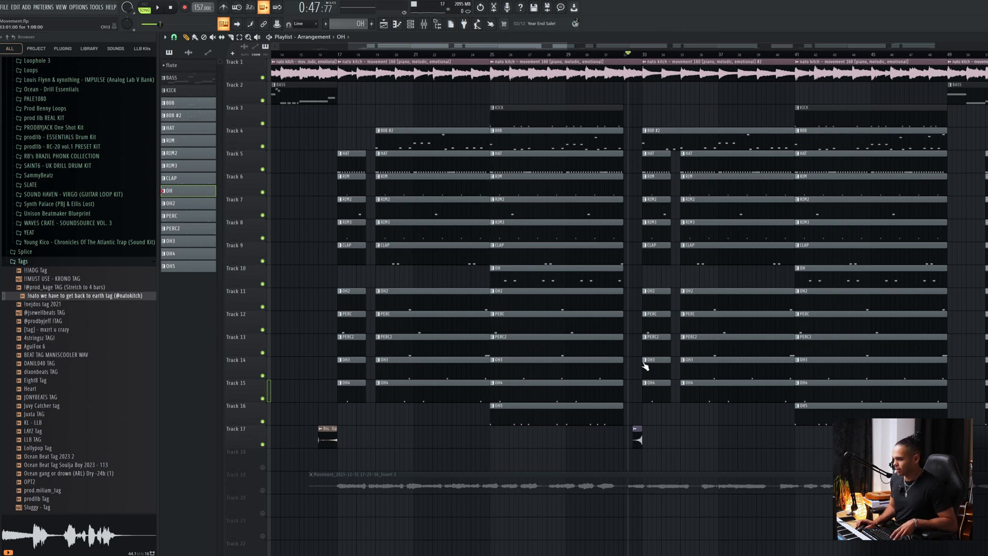
# Inspect the Riser - Chess clip on Track 17 and its H-Delay and ValhallaVintageVerb mixer effects, and return to the playlist.
pyautogui.scroll(2, 644, 366)
pyautogui.doubleClick(640, 443)
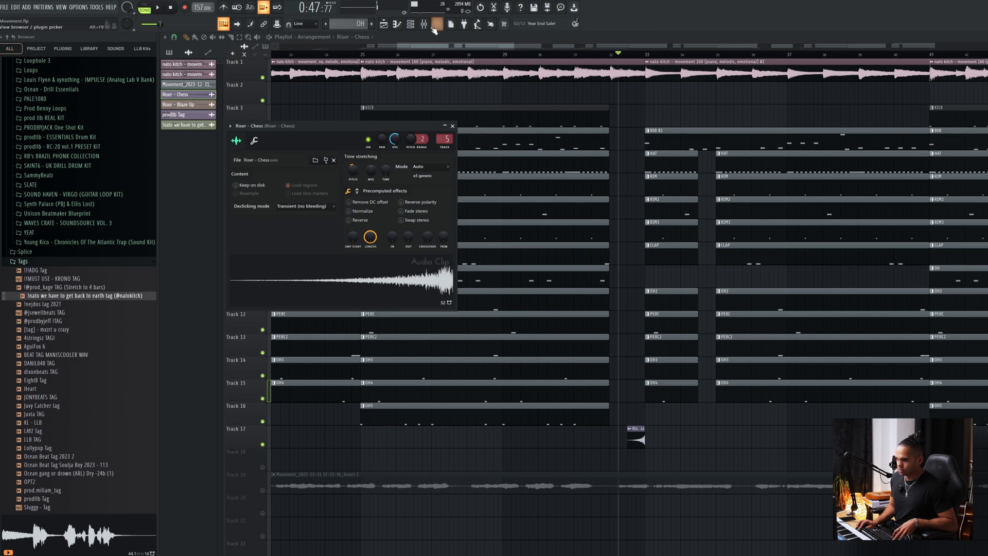
pyautogui.click(423, 24)
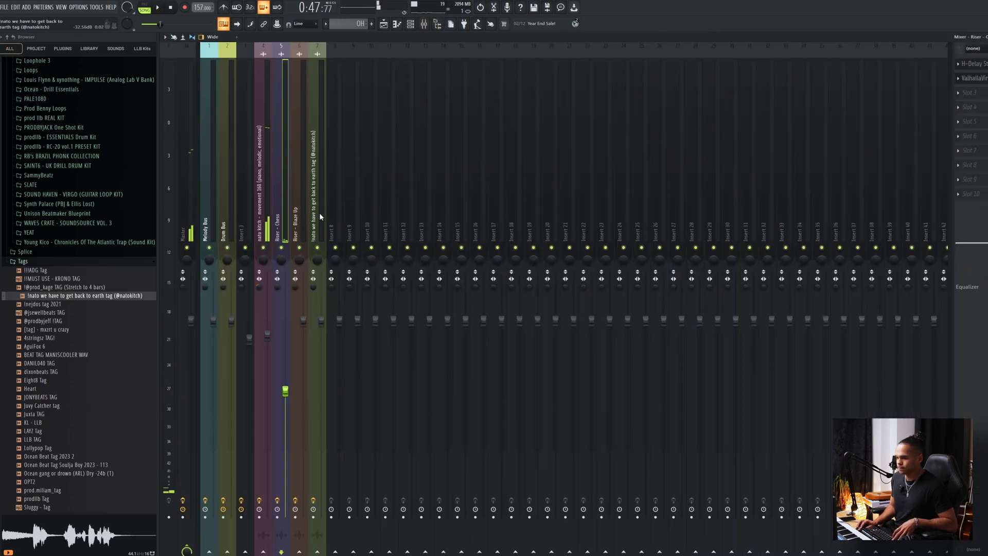
pyautogui.click(974, 64)
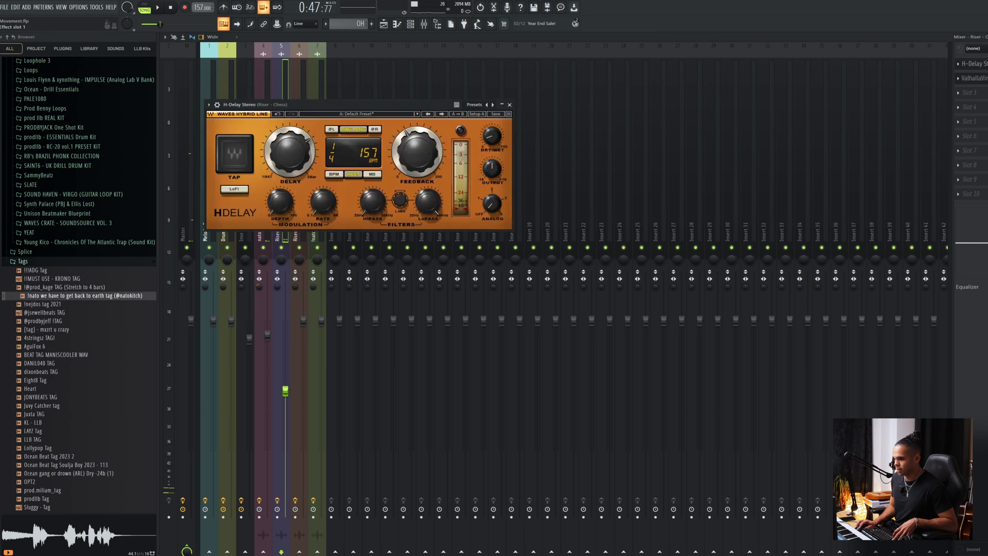
pyautogui.moveTo(423, 105); pyautogui.dragTo(537, 89)
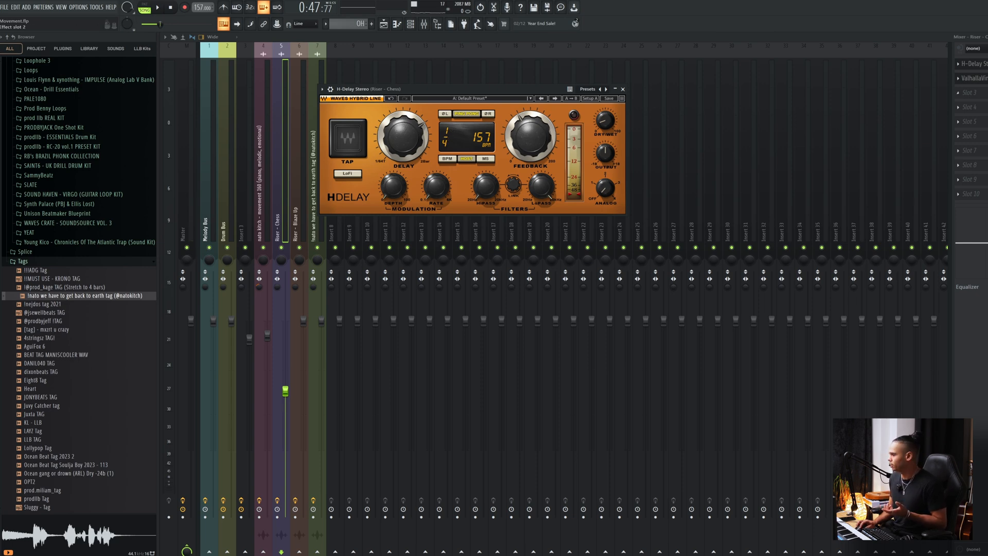
pyautogui.click(972, 78)
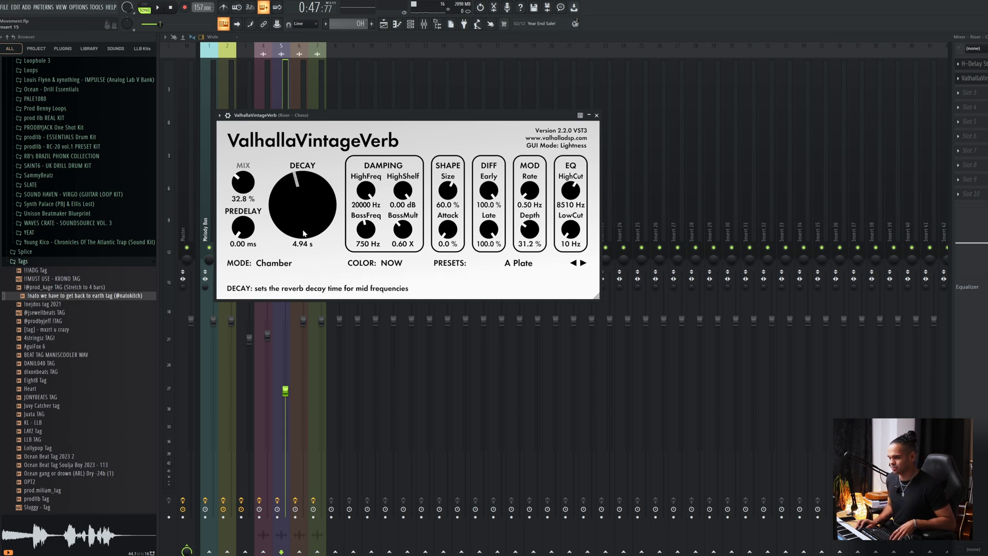
pyautogui.click(386, 24)
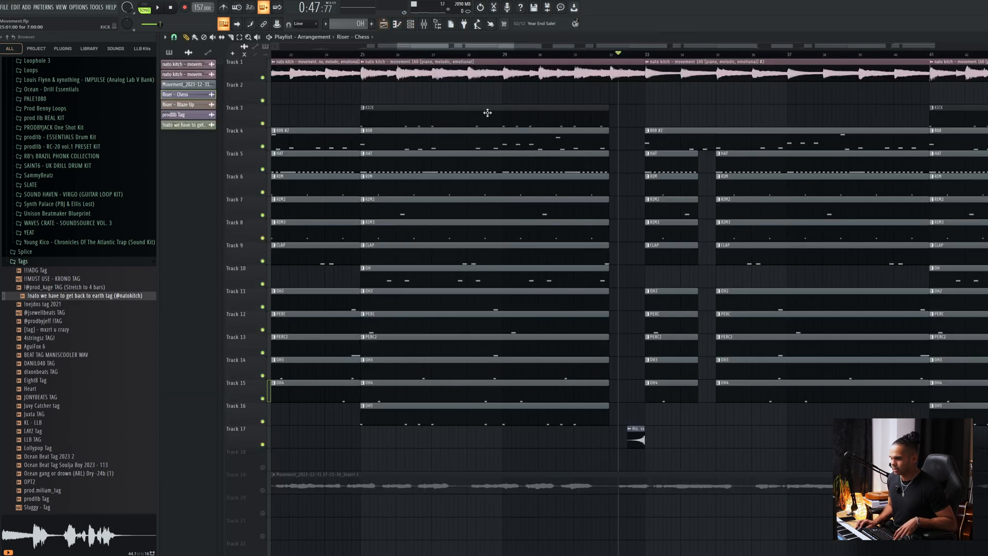
# Play the arrangement with all the drum tracks and risers unmuted, and stop playback near bar 33.
pyautogui.scroll(-5, 554, 235)
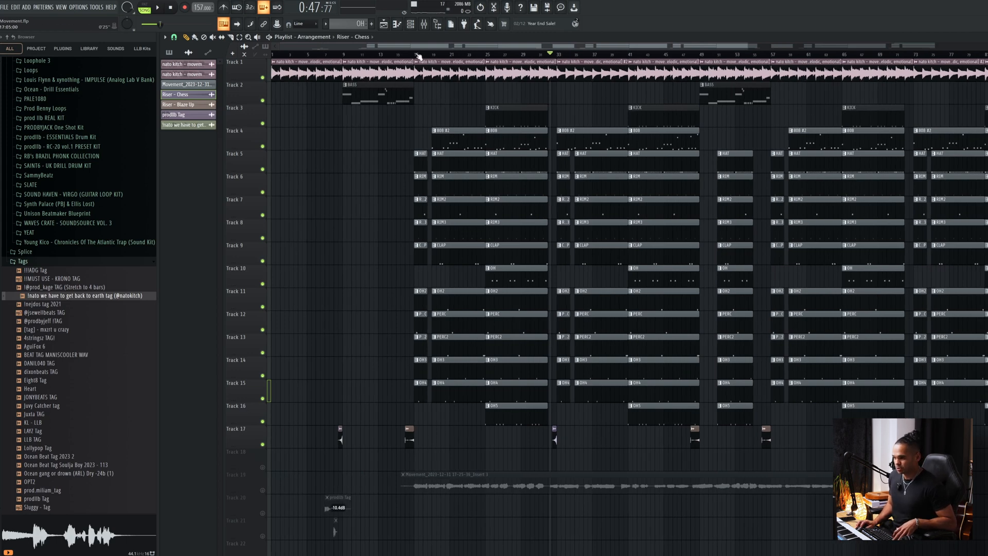
pyautogui.press('space')
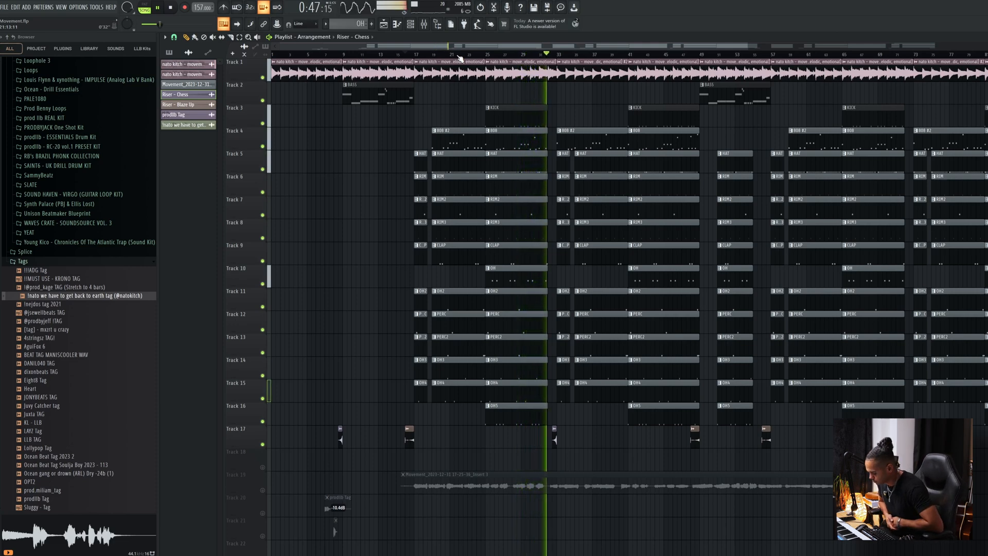
pyautogui.press('space')
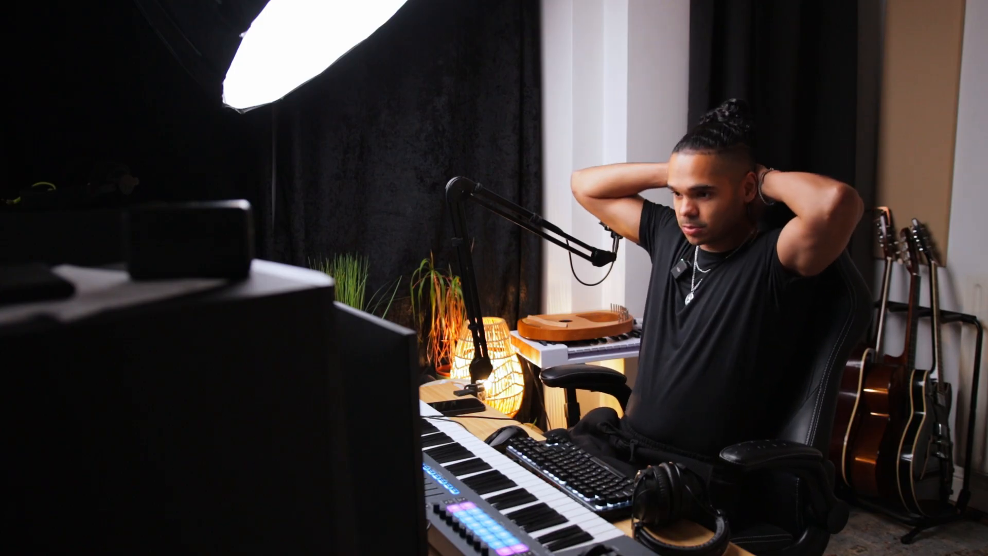